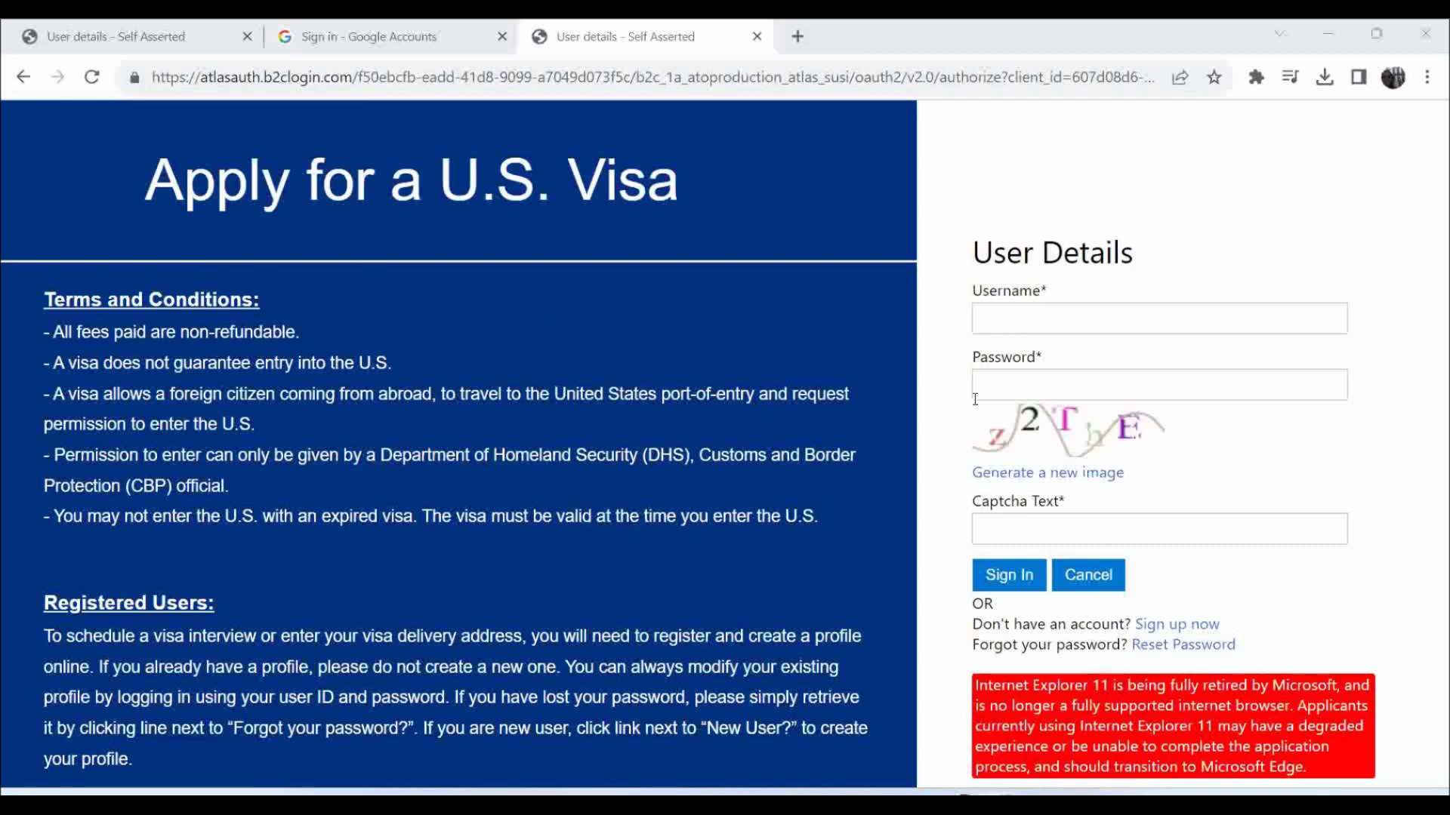
Switch from the portal sign-in page to the Plan Journeys poster in Photos.
key("alt+Tab")
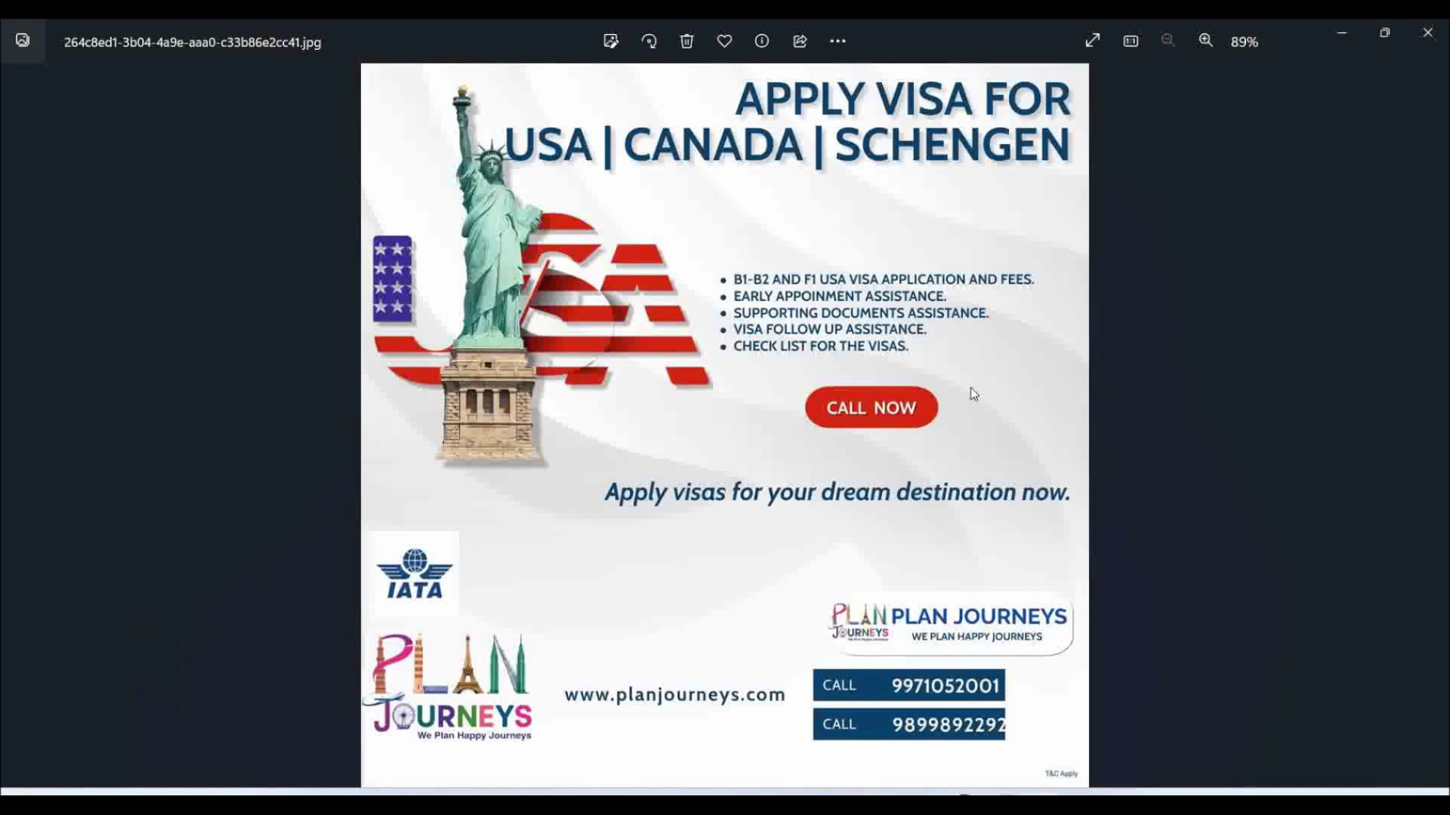
Go back from the Plan Journeys poster to the Chrome visa sign-in page.
key("alt+Tab")
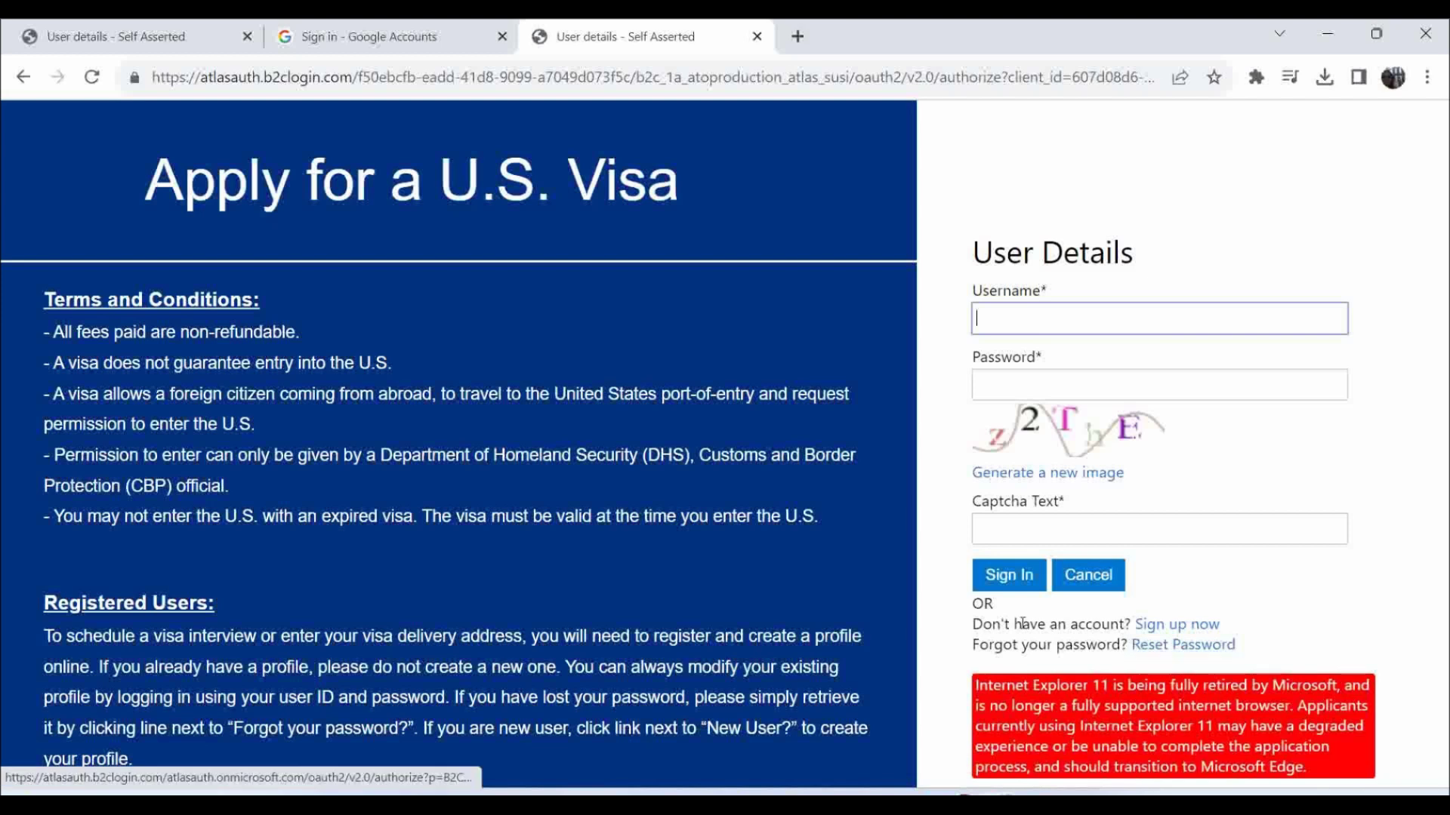
Open the new-account form via the 'Sign up now' link.
left_click(1175, 633)
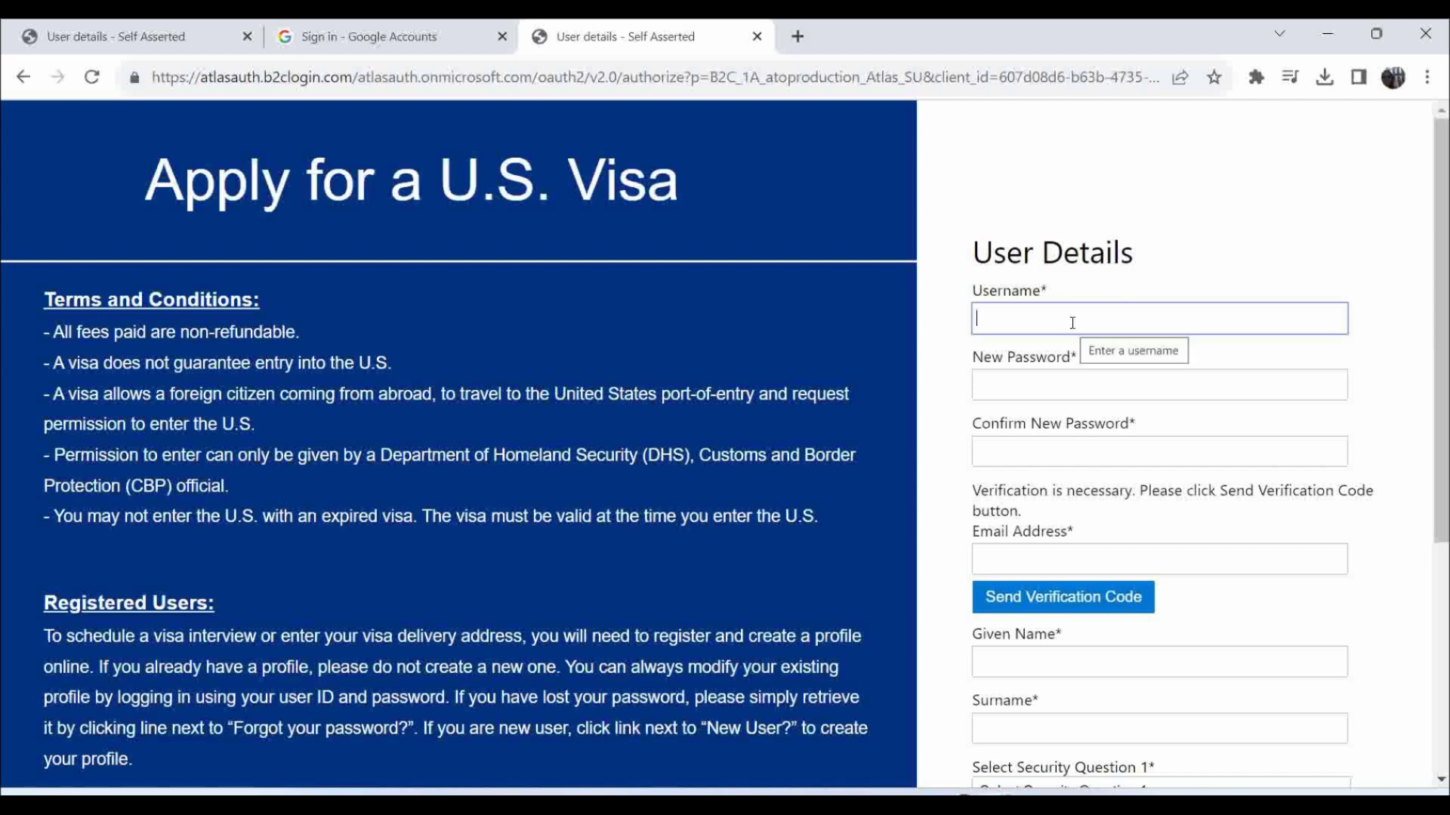
Enter the username in capitals and the same password in New and Confirm New Password.
key("Caps_Lock")
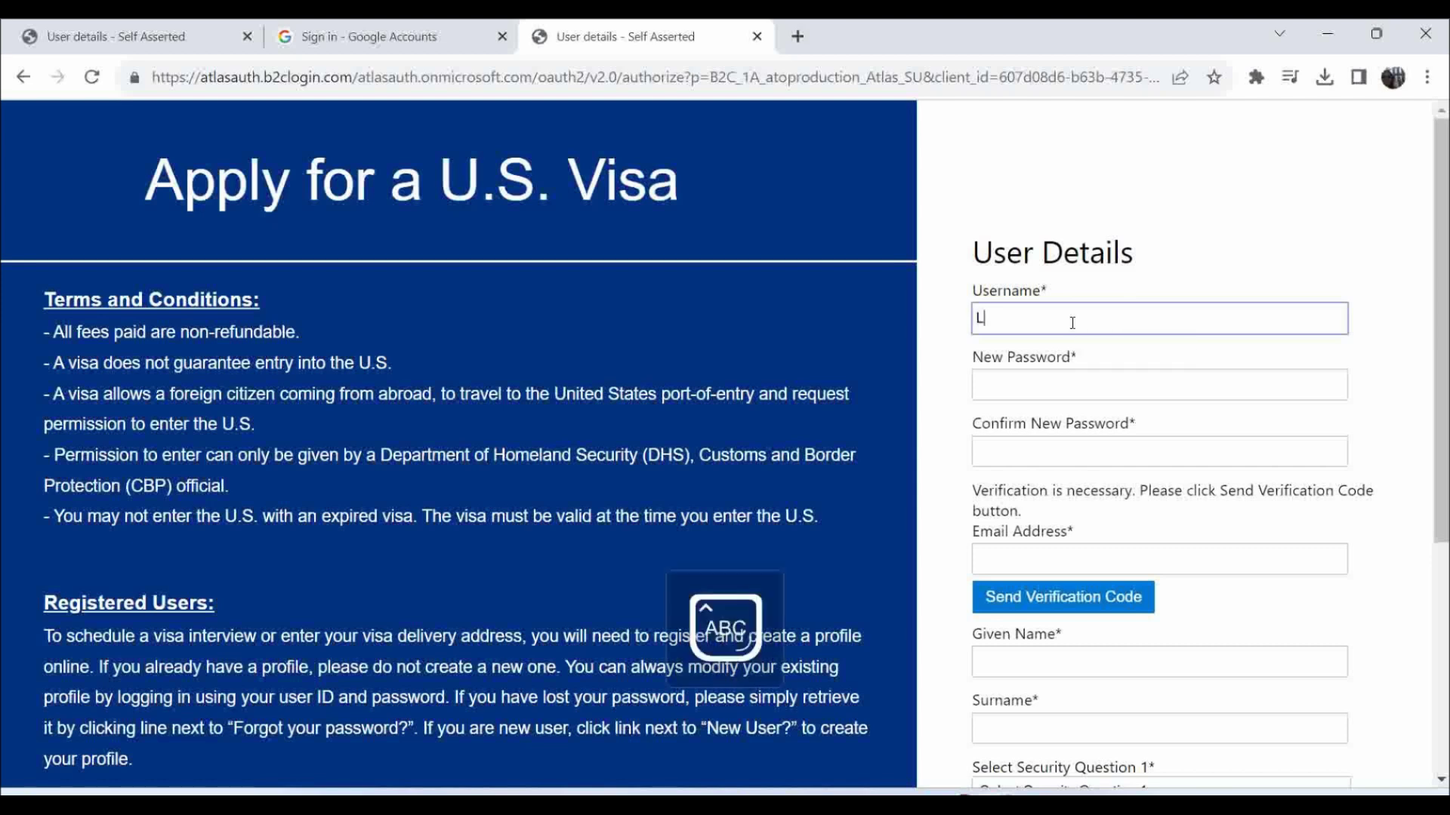
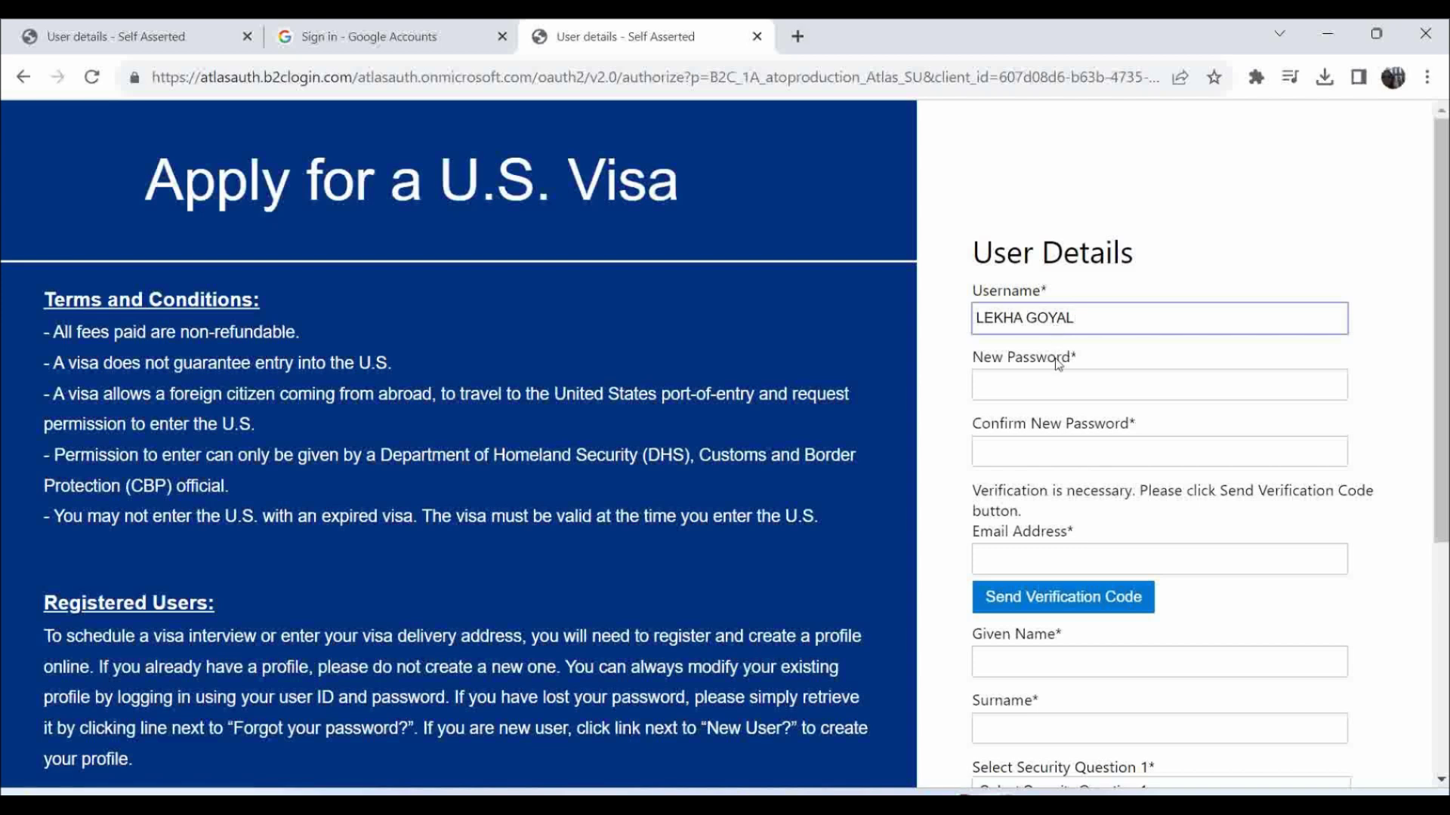
left_click(1050, 392)
type("••••••")
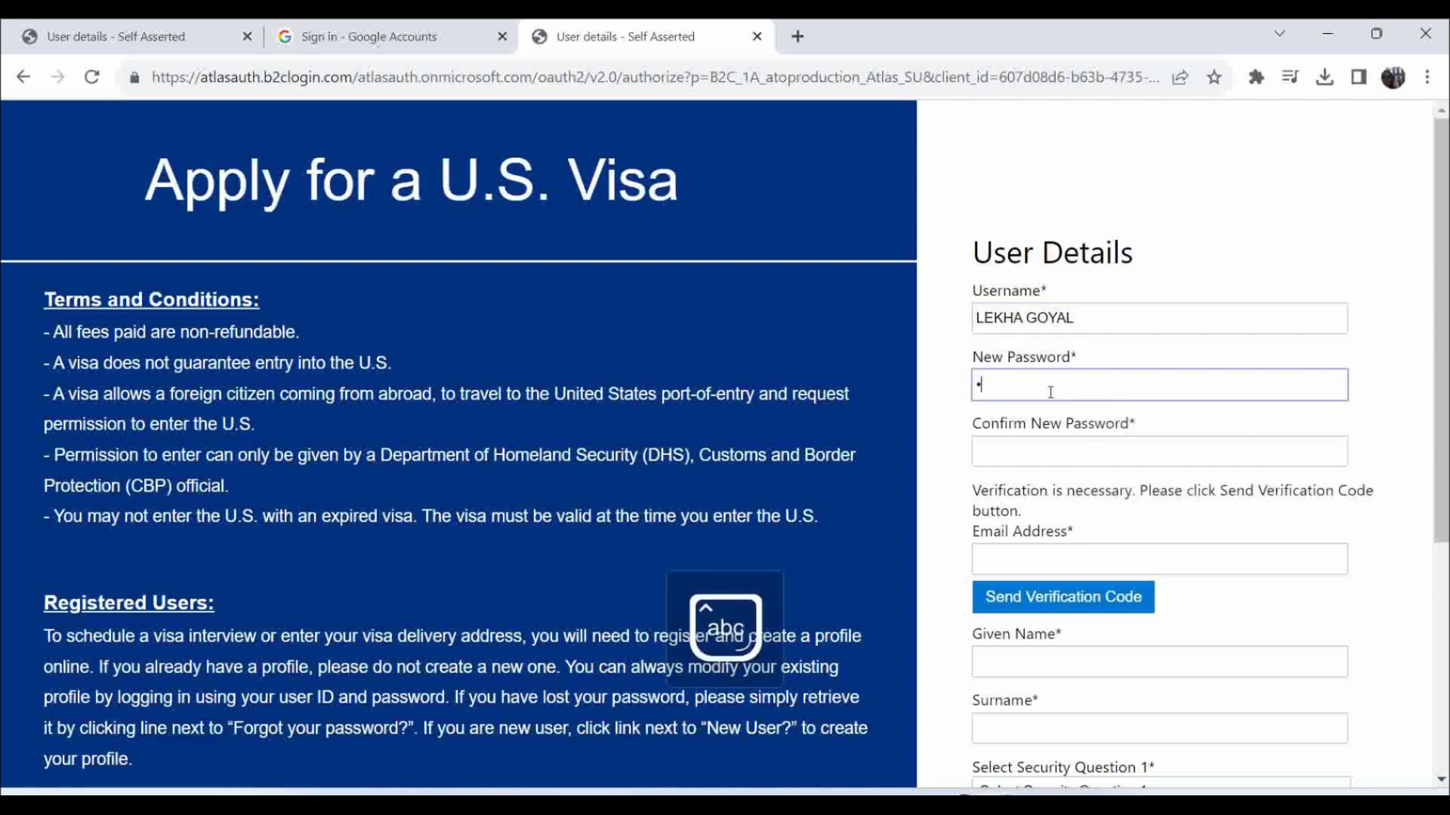
type("•••")
left_click(1036, 455)
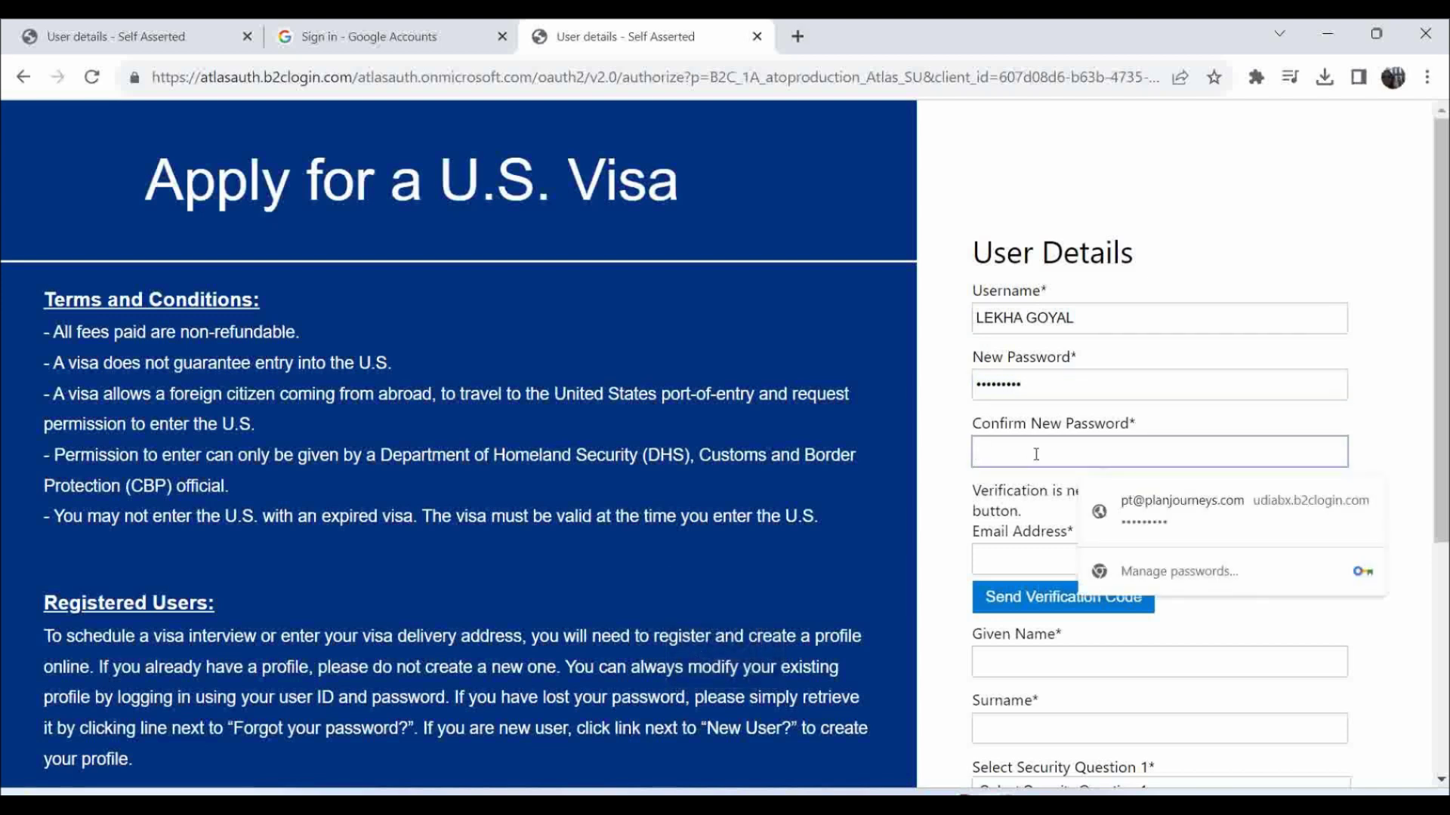
key("Caps_Lock")
key("Caps_Lock")
type("•••••••••")
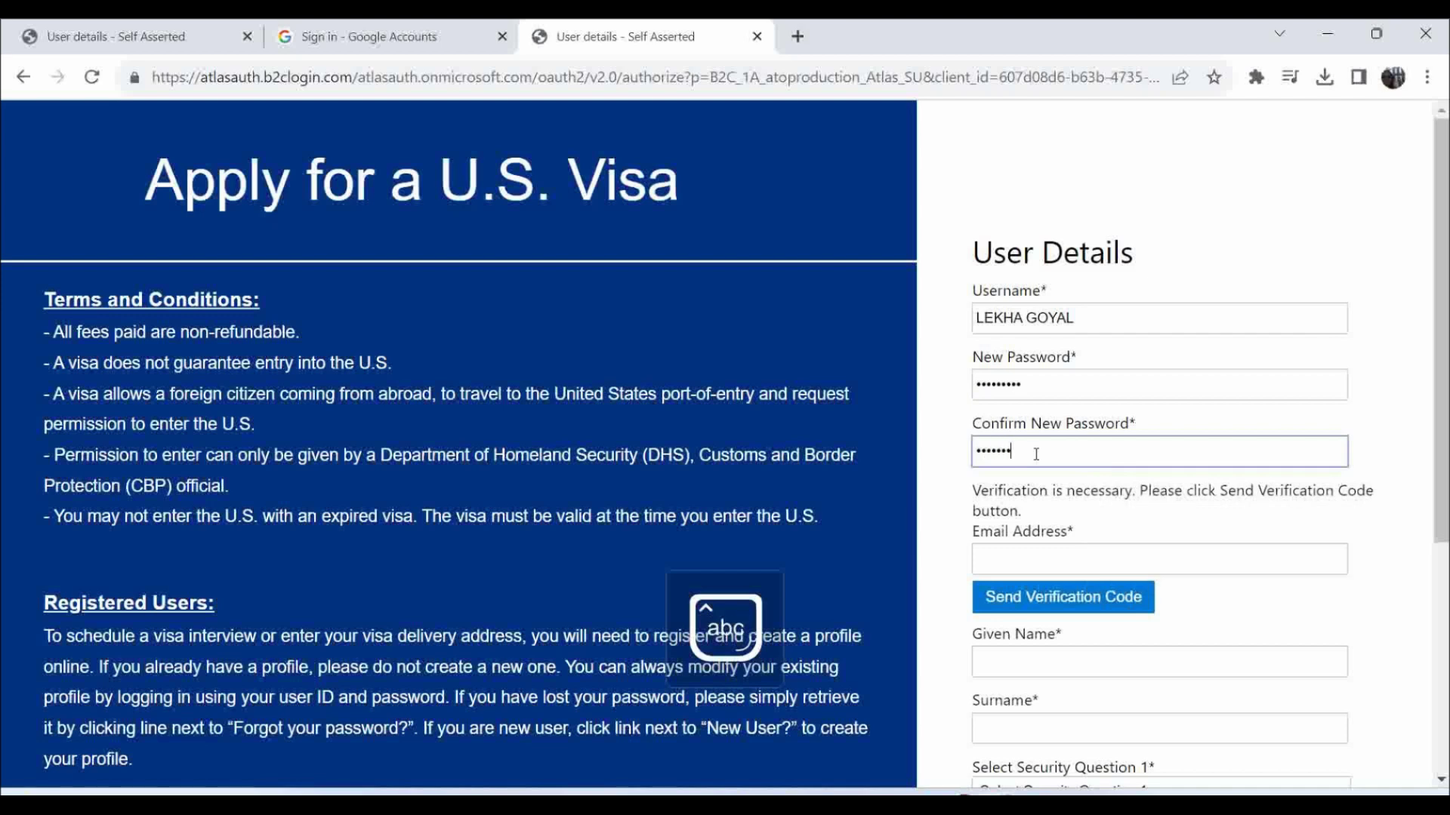
scroll(1054, 519, "down", 1)
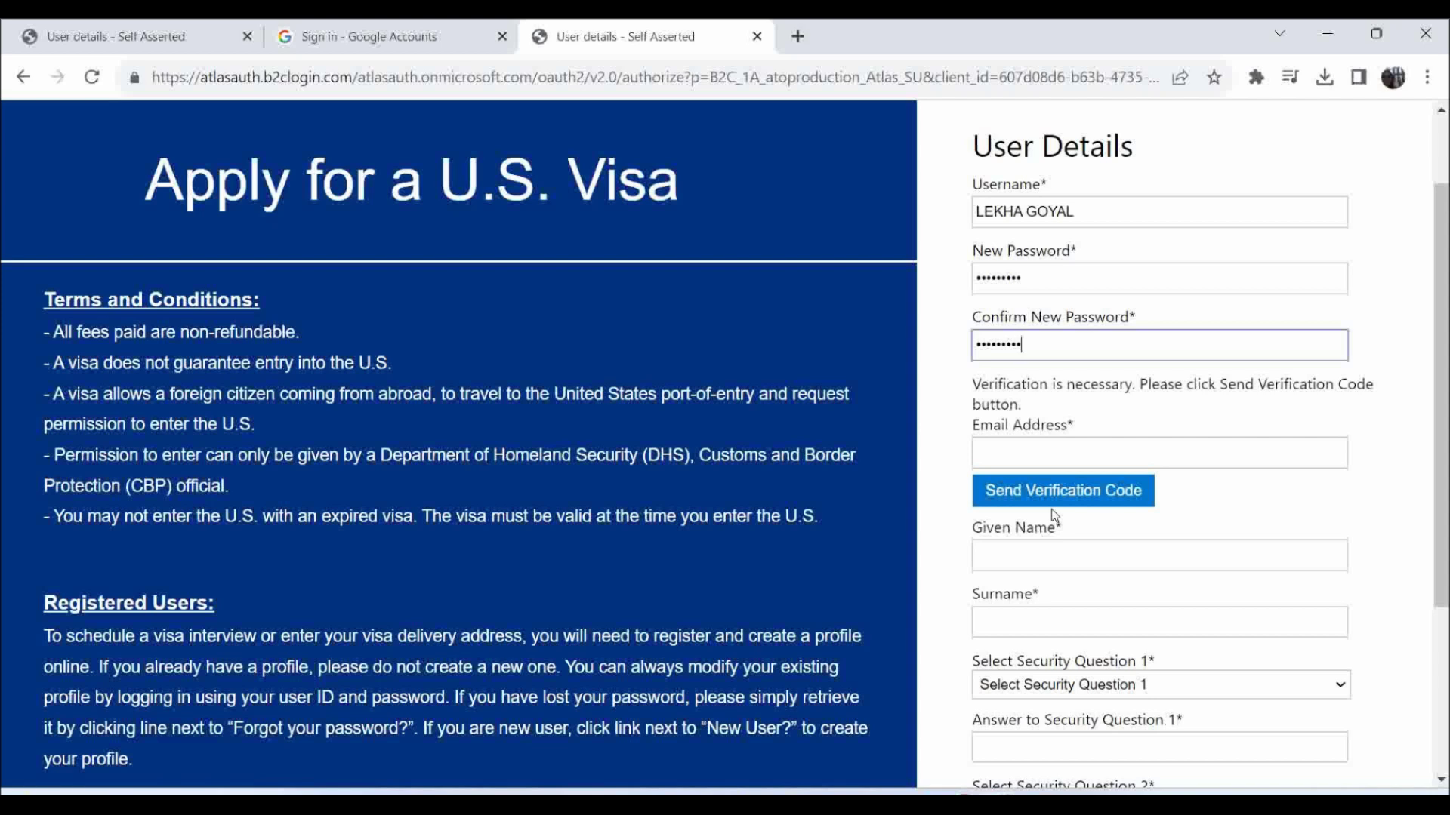
Paste the account's e-mail address, request a verification code, and switch to the Gmail inbox.
left_click(1069, 462)
type("le")
key("BackSpace")
key("BackSpace")
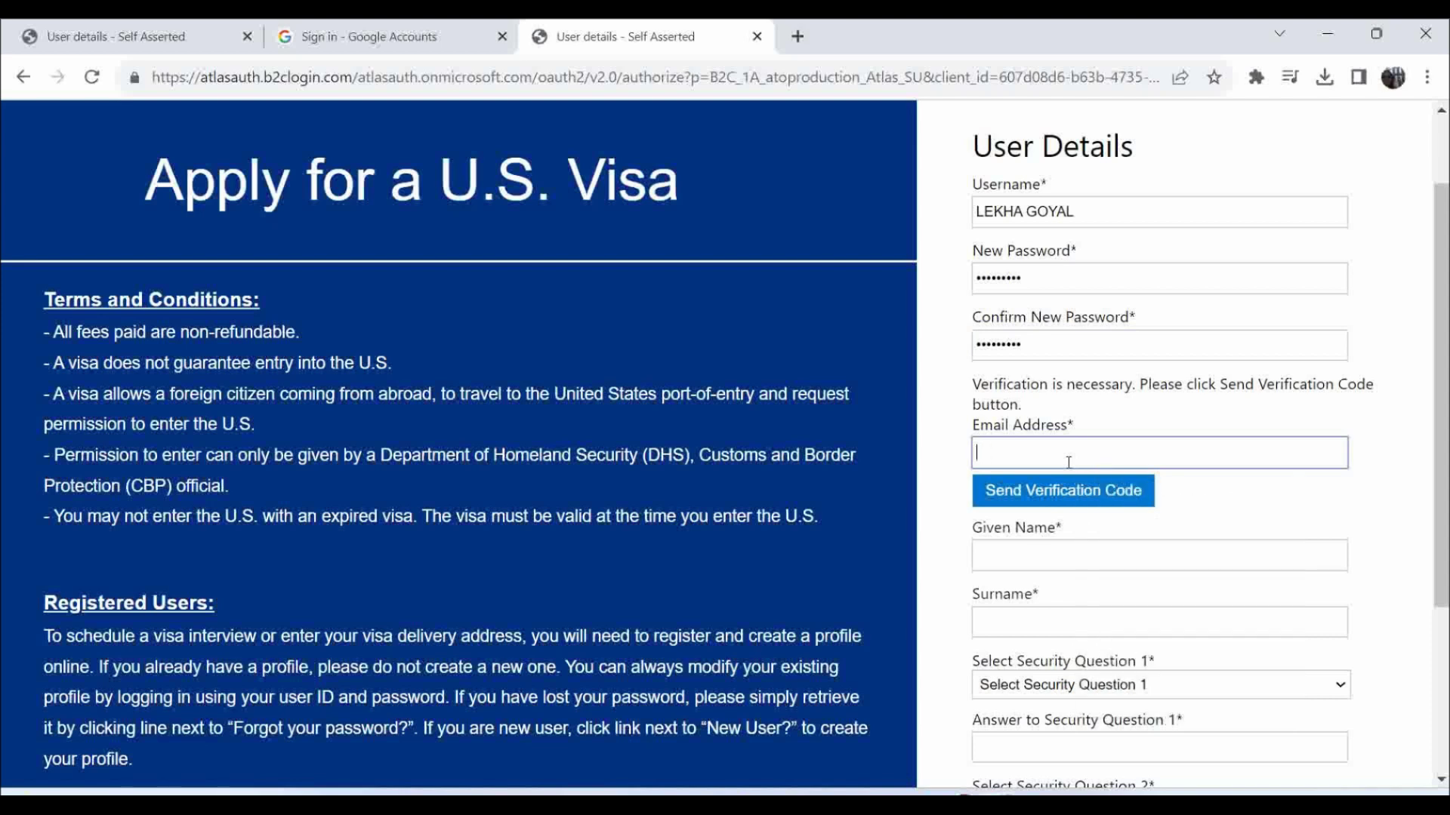
key("ctrl+v")
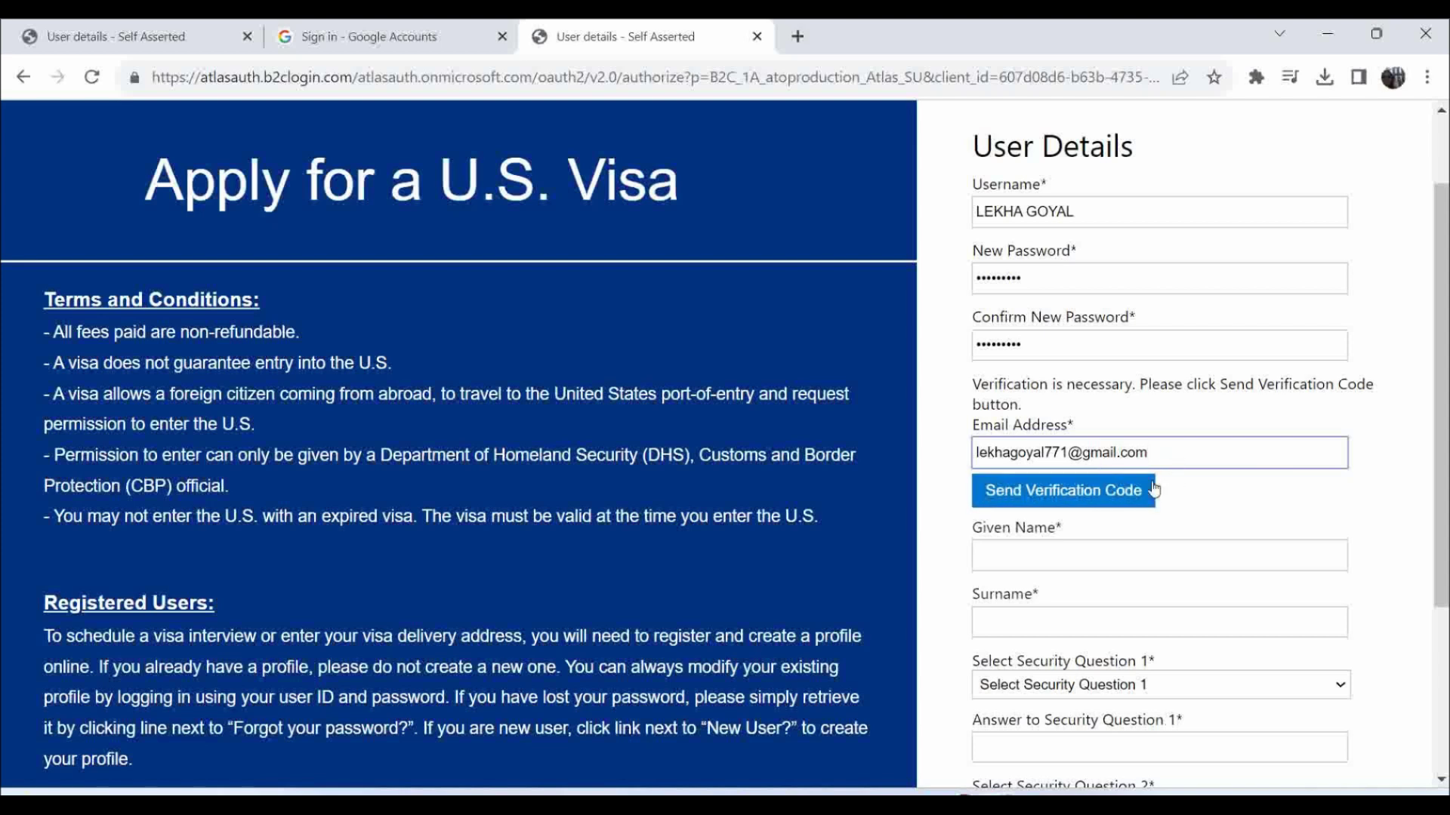
left_click(1059, 503)
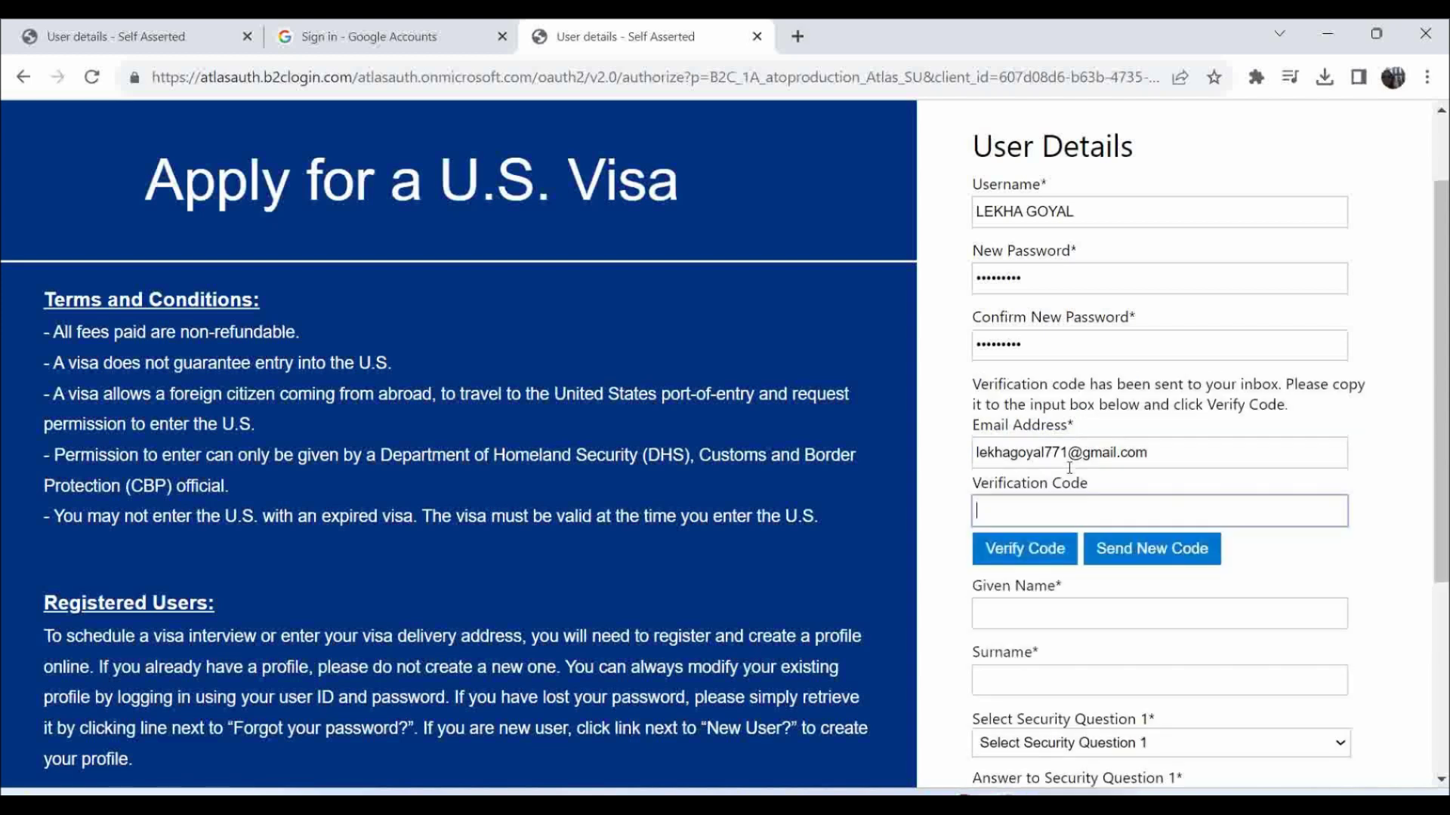
key("alt+Tab")
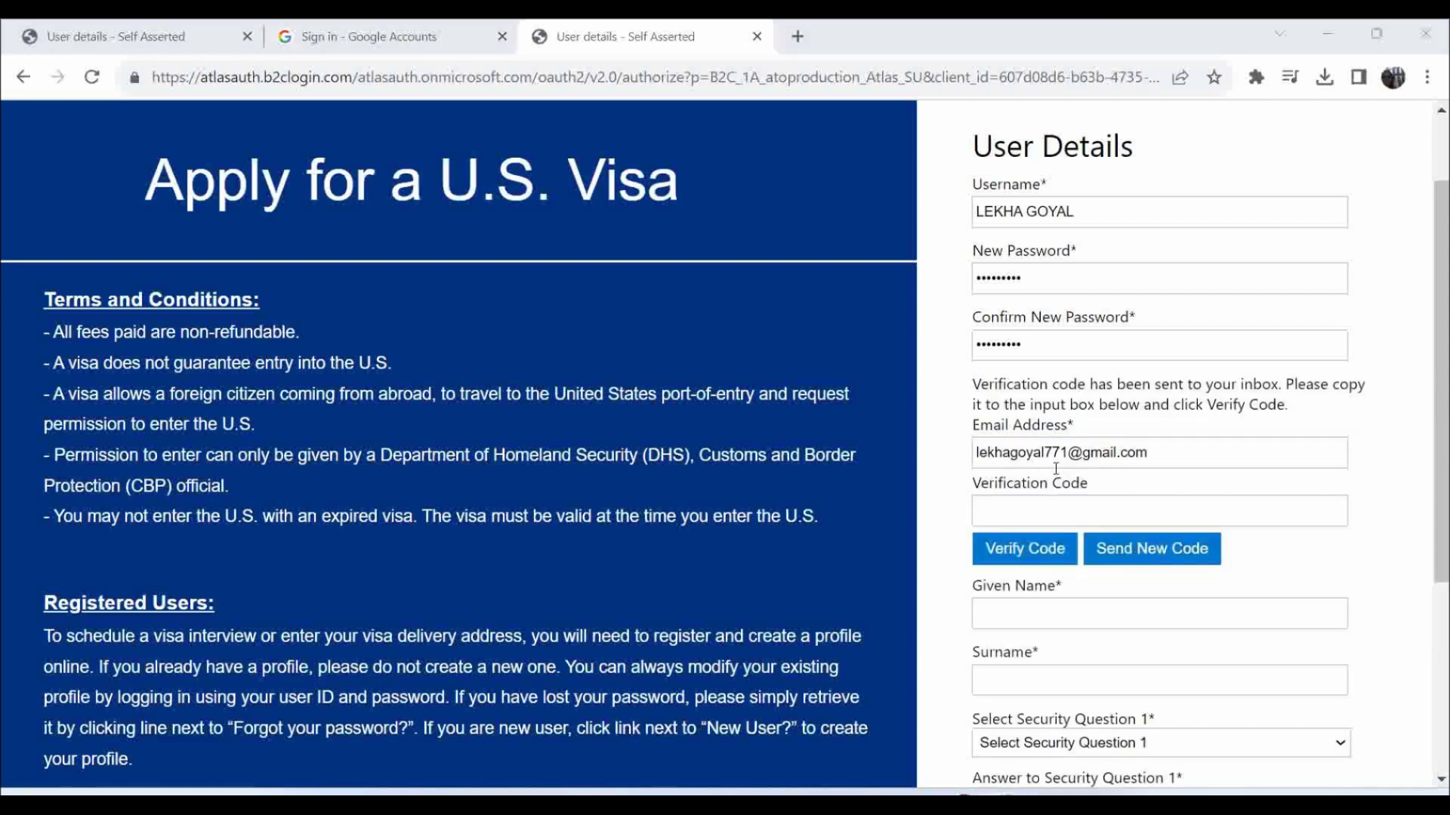
key("alt+Tab")
key("alt+Tab")
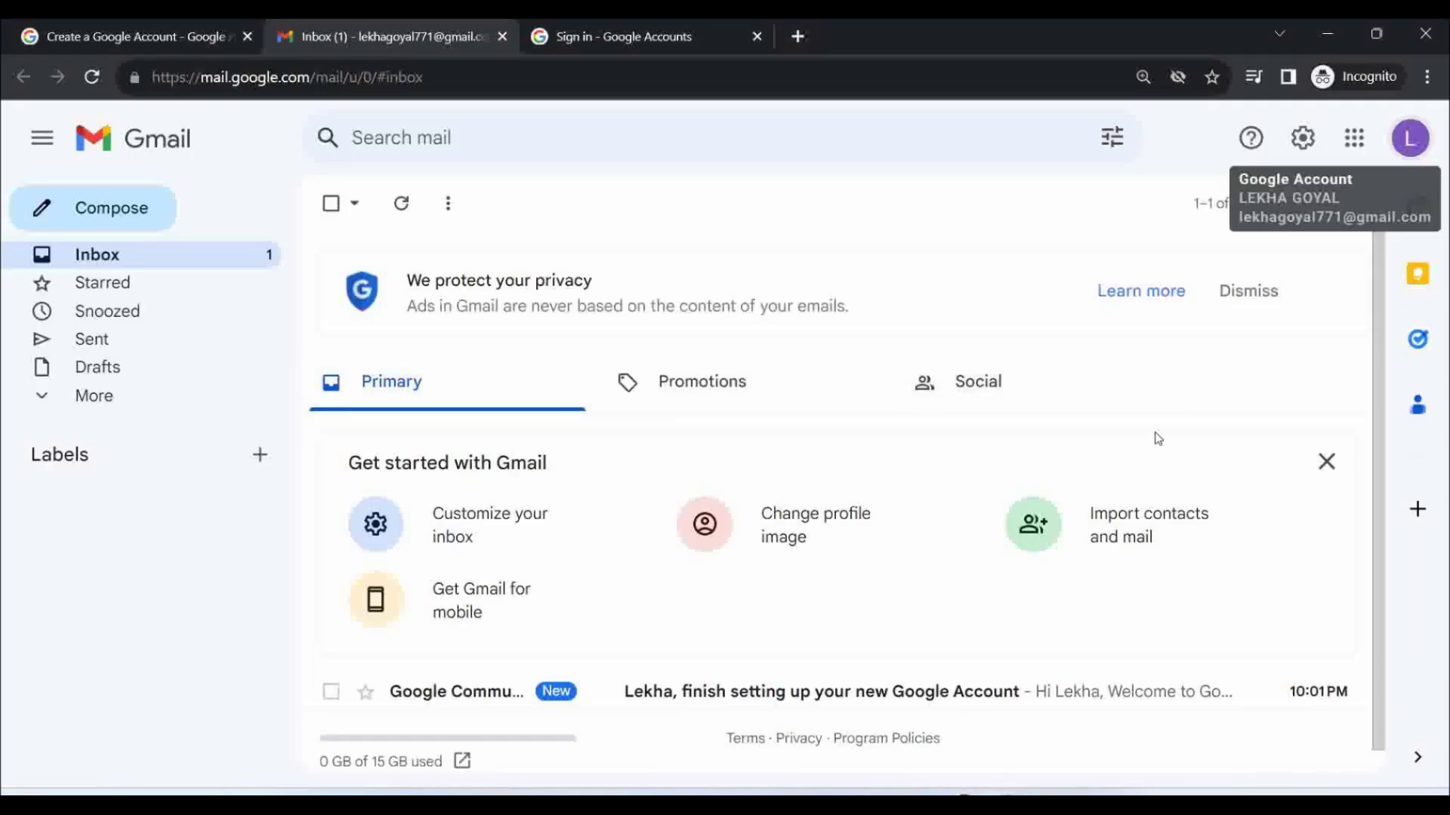
Open the US Visa Processing e-mail, select its verification code, and return to Chrome.
scroll(882, 603, "down", 1)
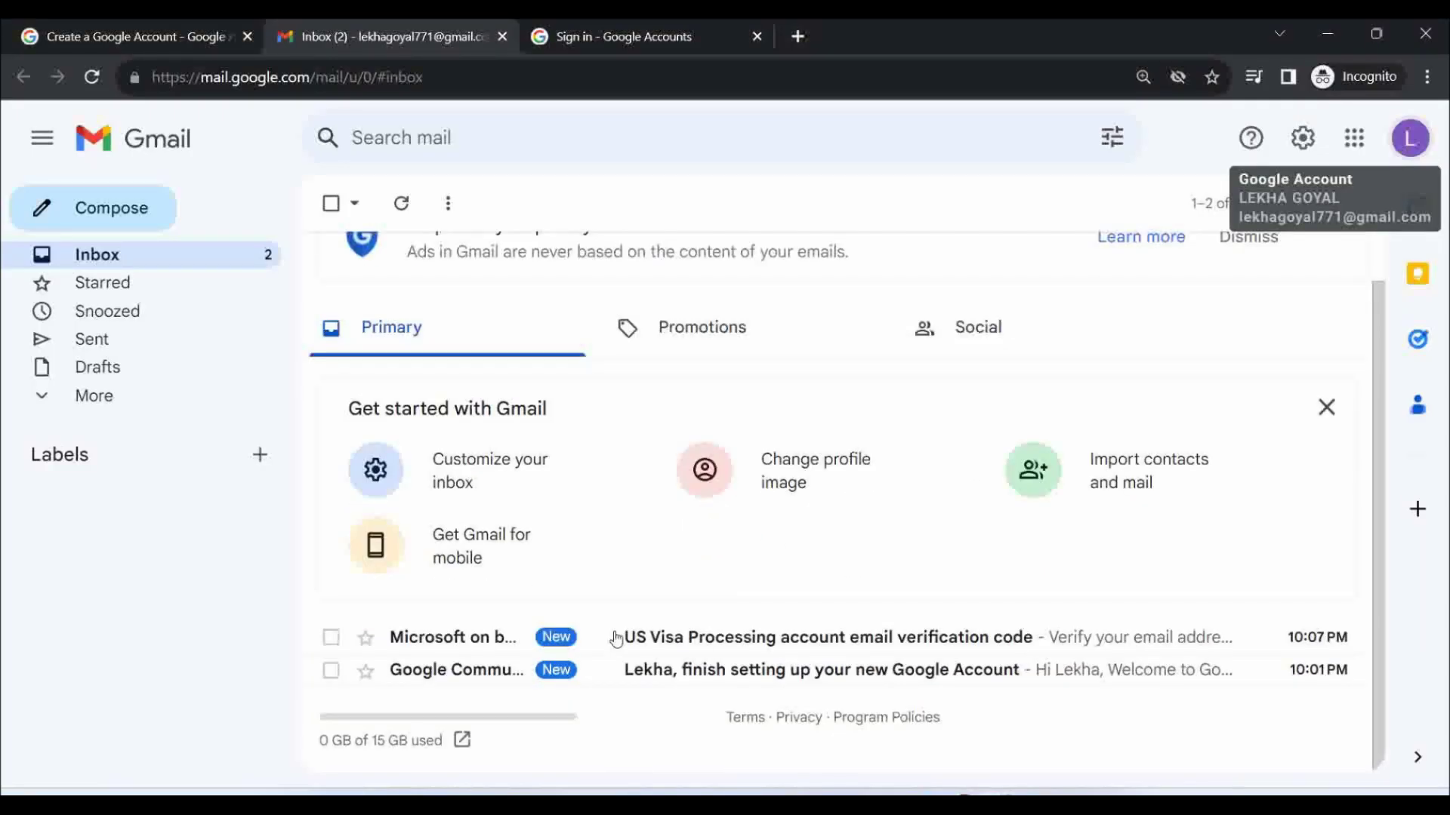
left_click(729, 647)
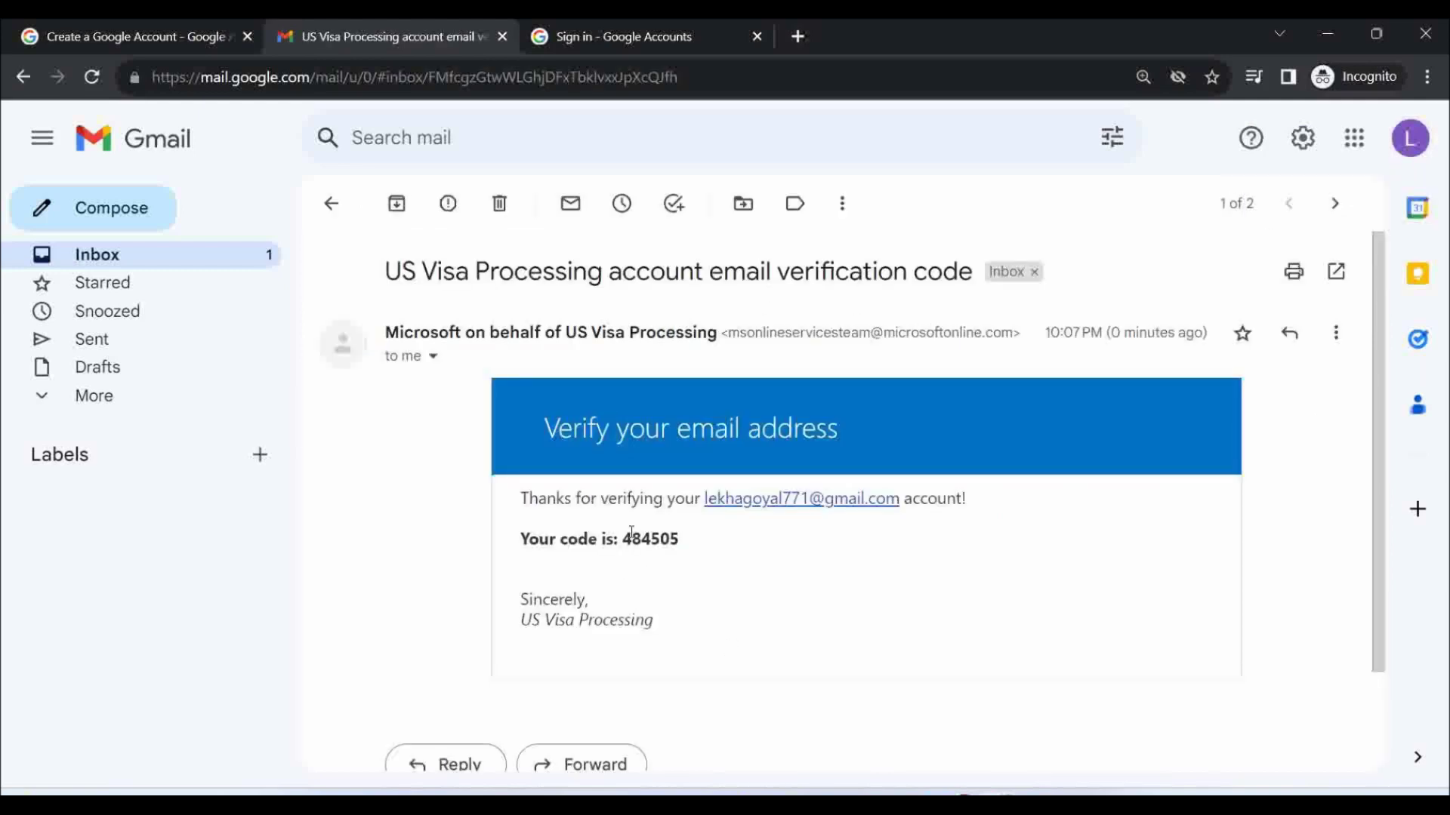
left_click_drag(626, 540, 686, 545)
key("ctrl+c")
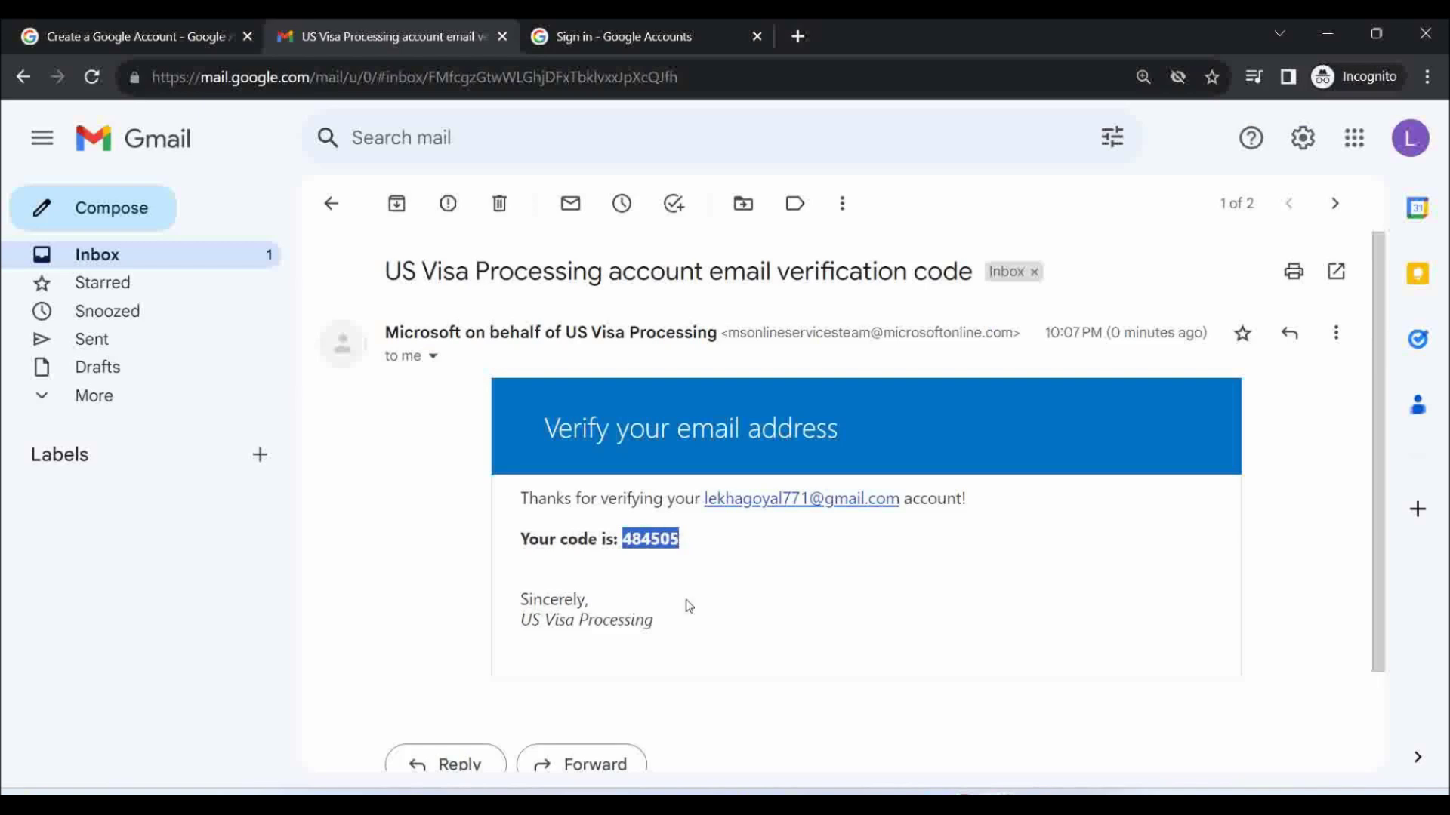
key("alt+Tab")
key("alt+Tab")
key("Tab")
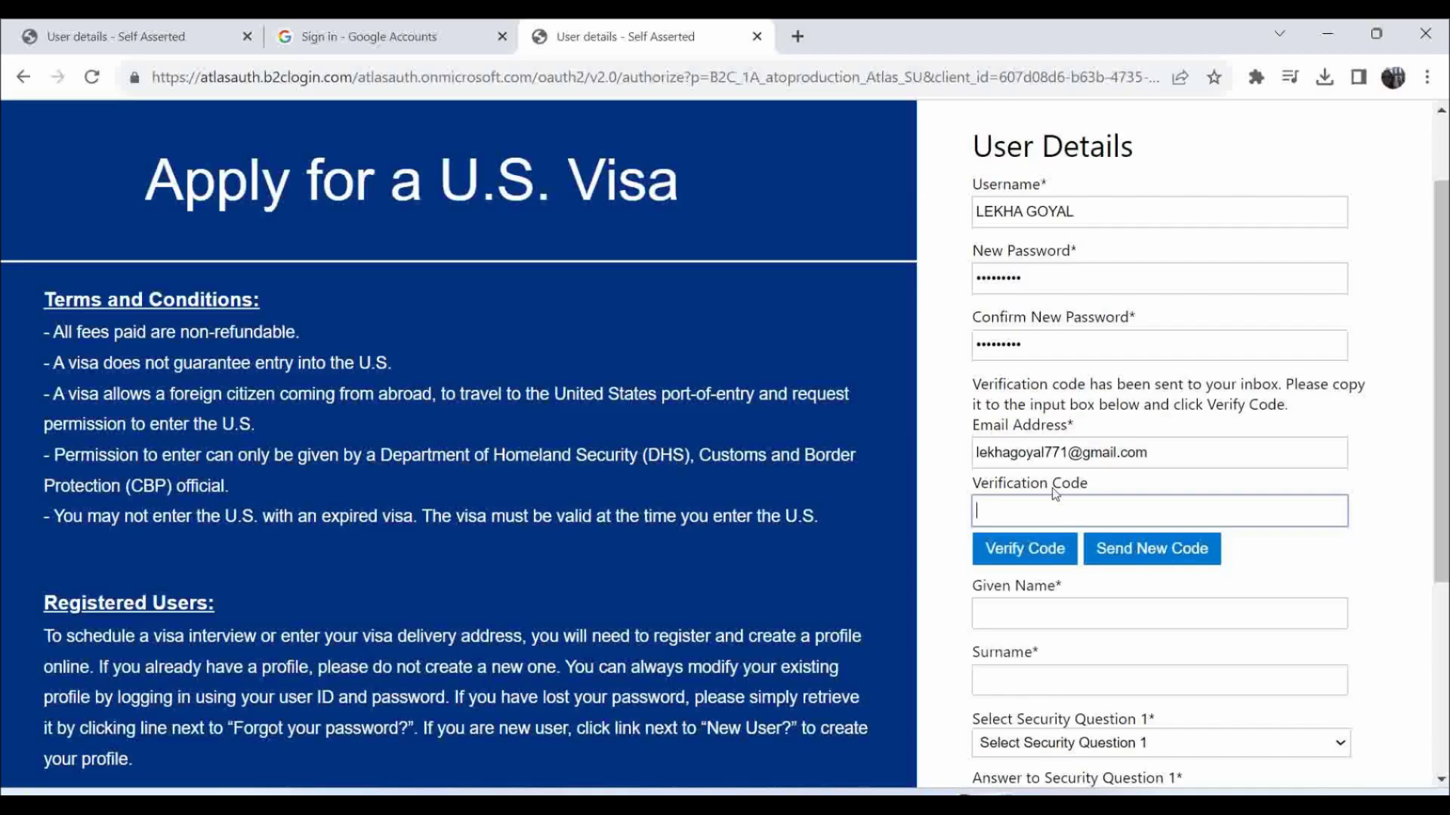
Paste the emailed code into Verification Code and verify the e-mail address.
left_click(1054, 511)
key("ctrl+v")
left_click(1025, 562)
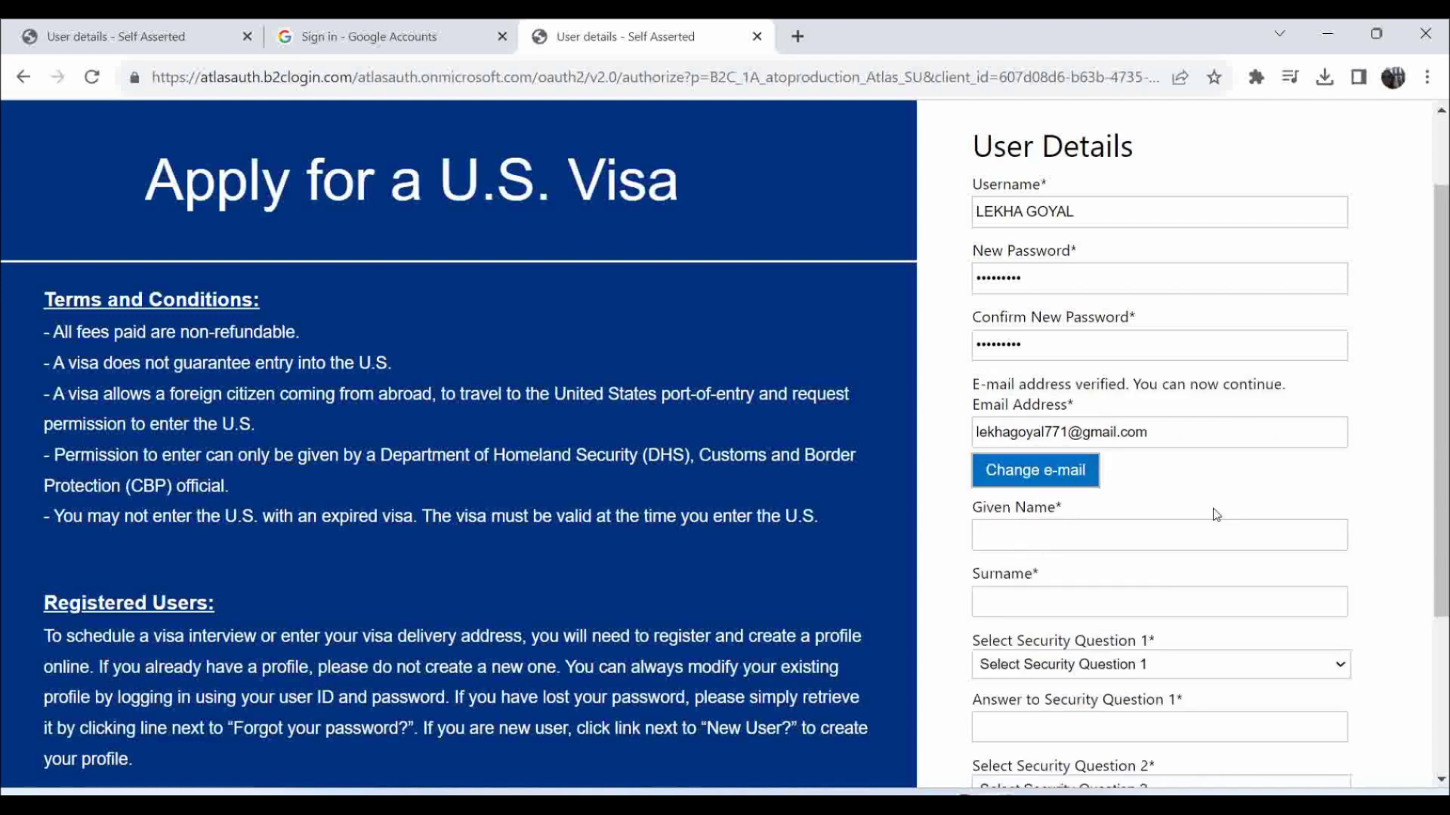
scroll(1181, 518, "down", 1)
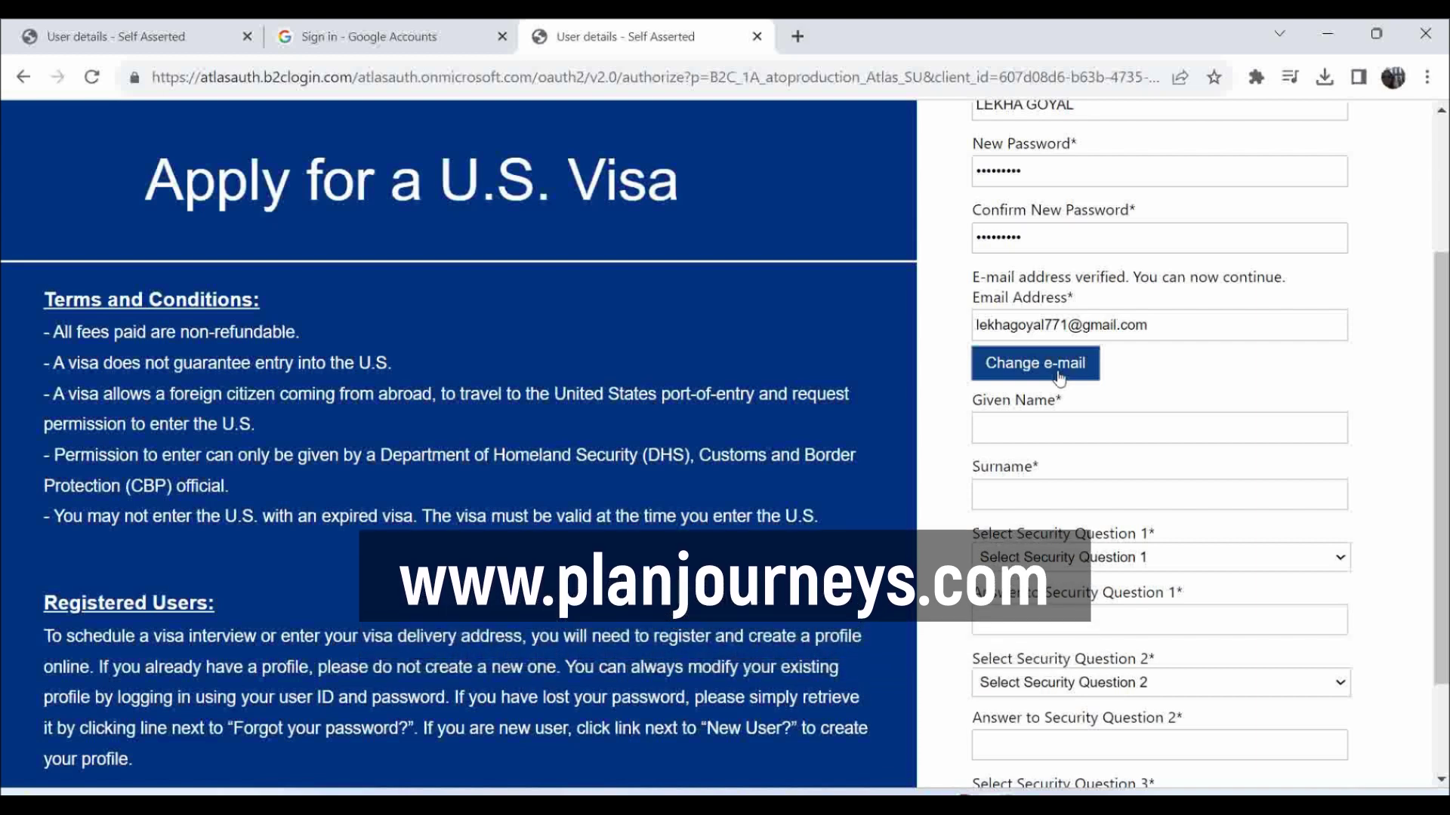
scroll(1146, 361, "down", 1)
Fill in the applicant's given name and surname in capitals on the sign-up form.
left_click(1055, 320)
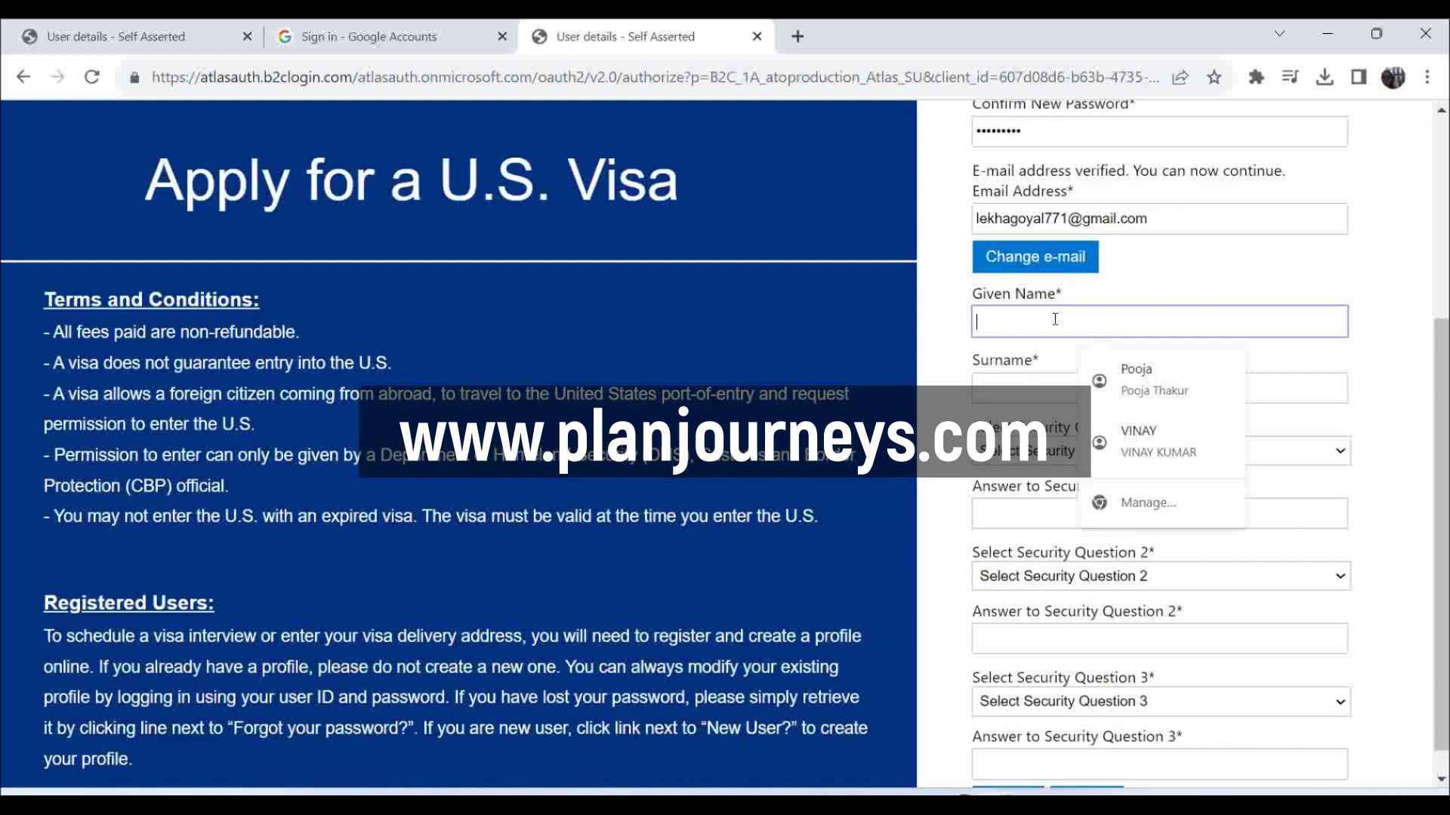
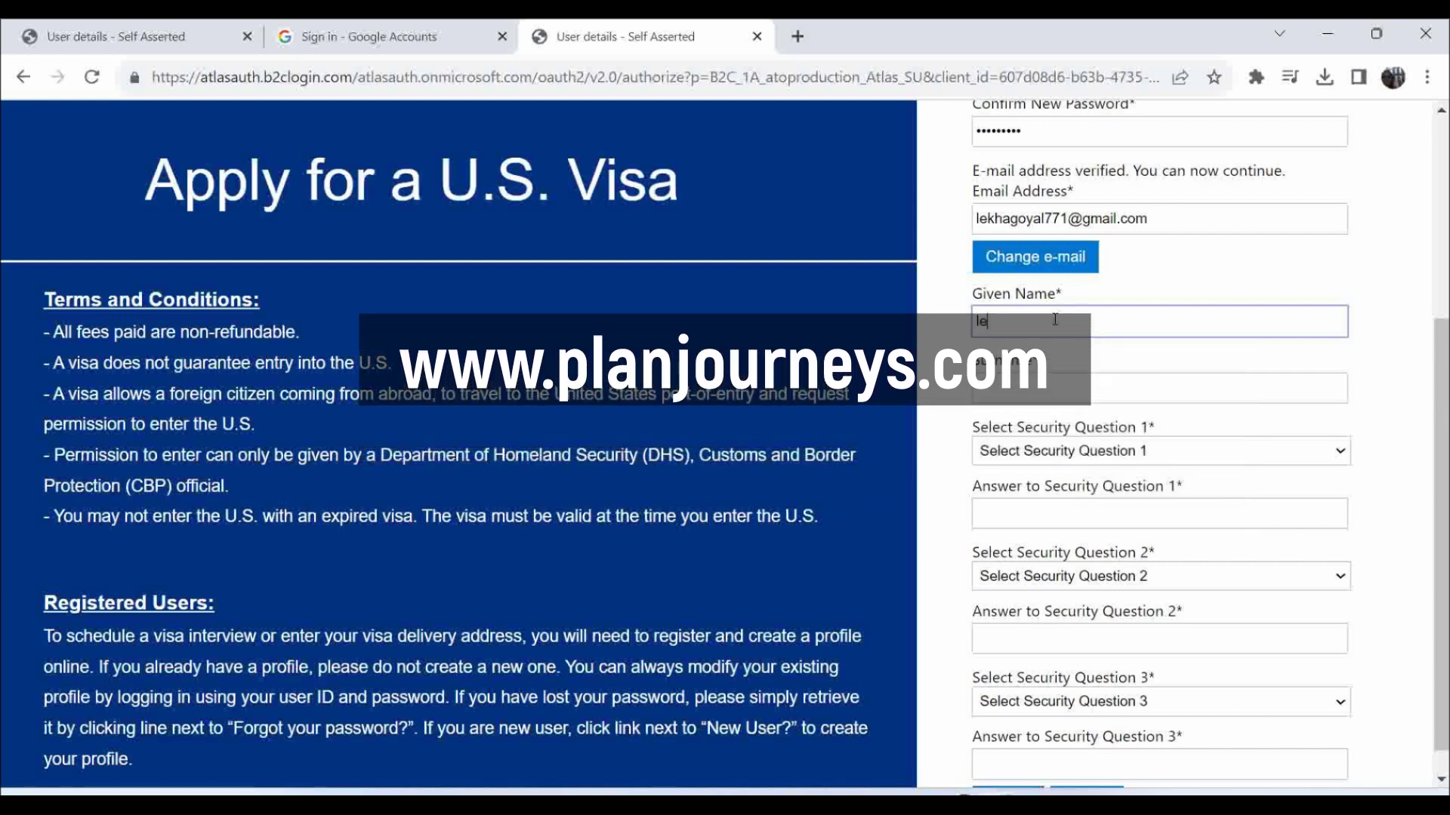
key("Caps_Lock")
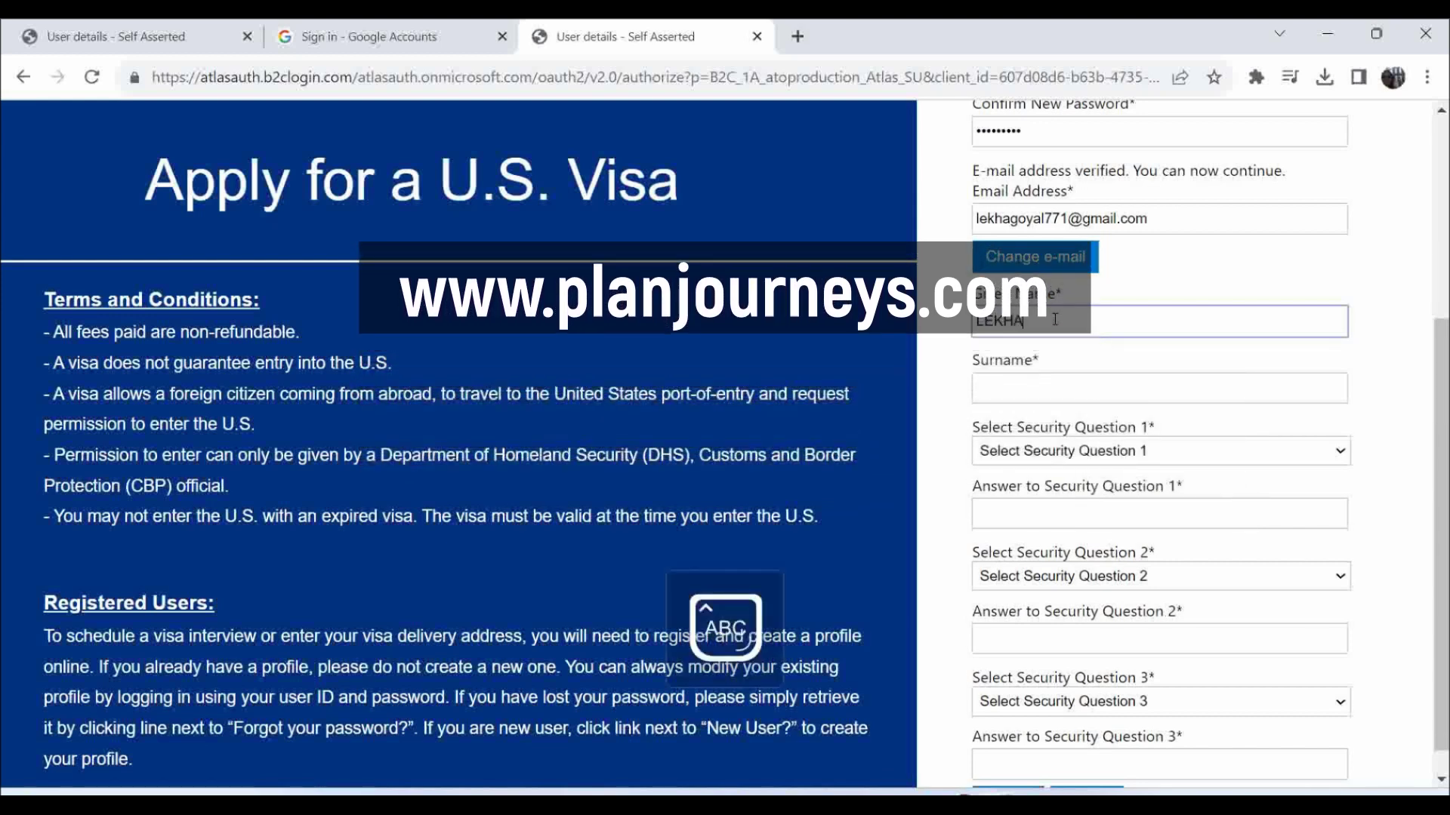
key("Tab")
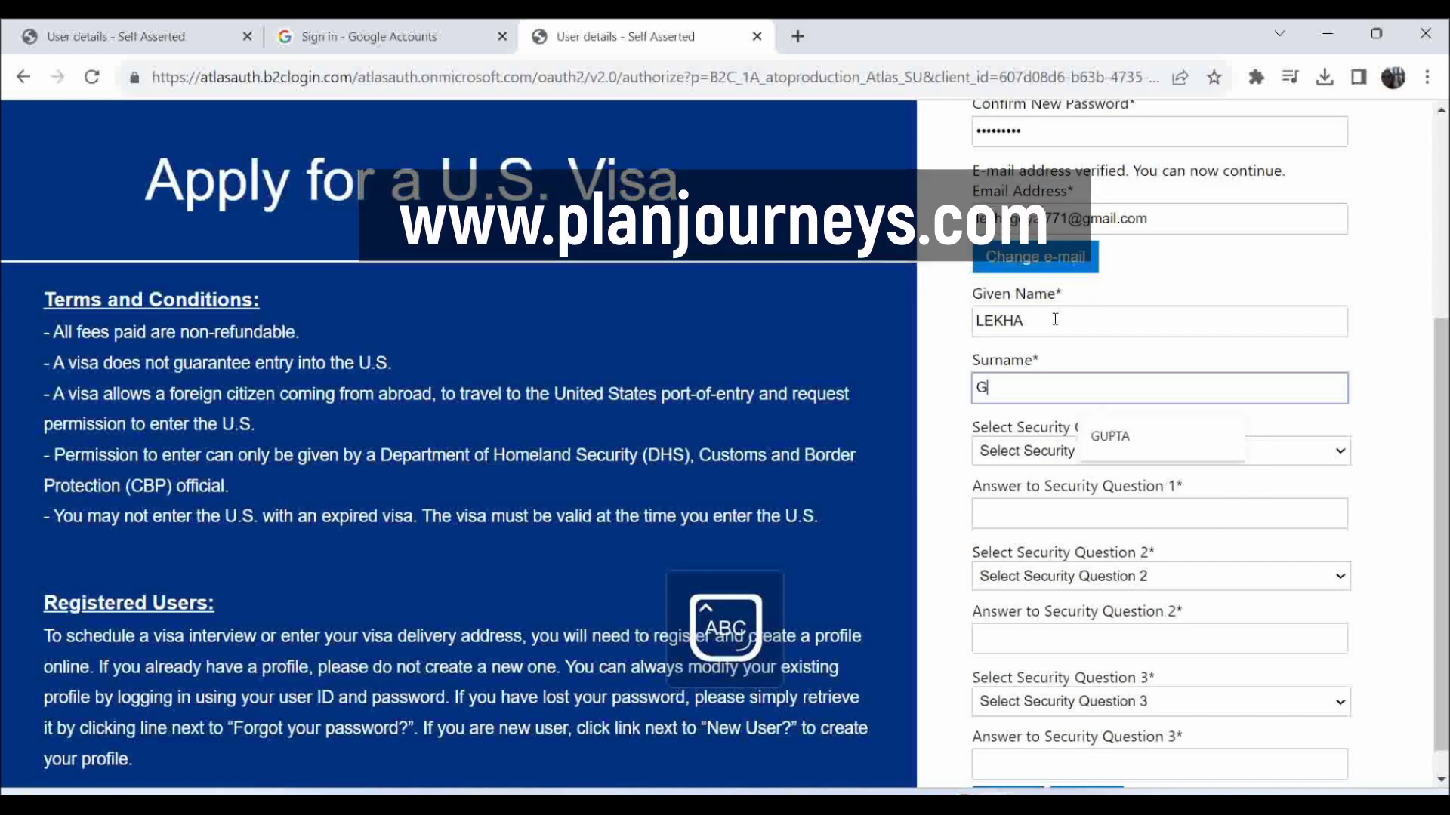
scroll(1069, 347, "down", 1)
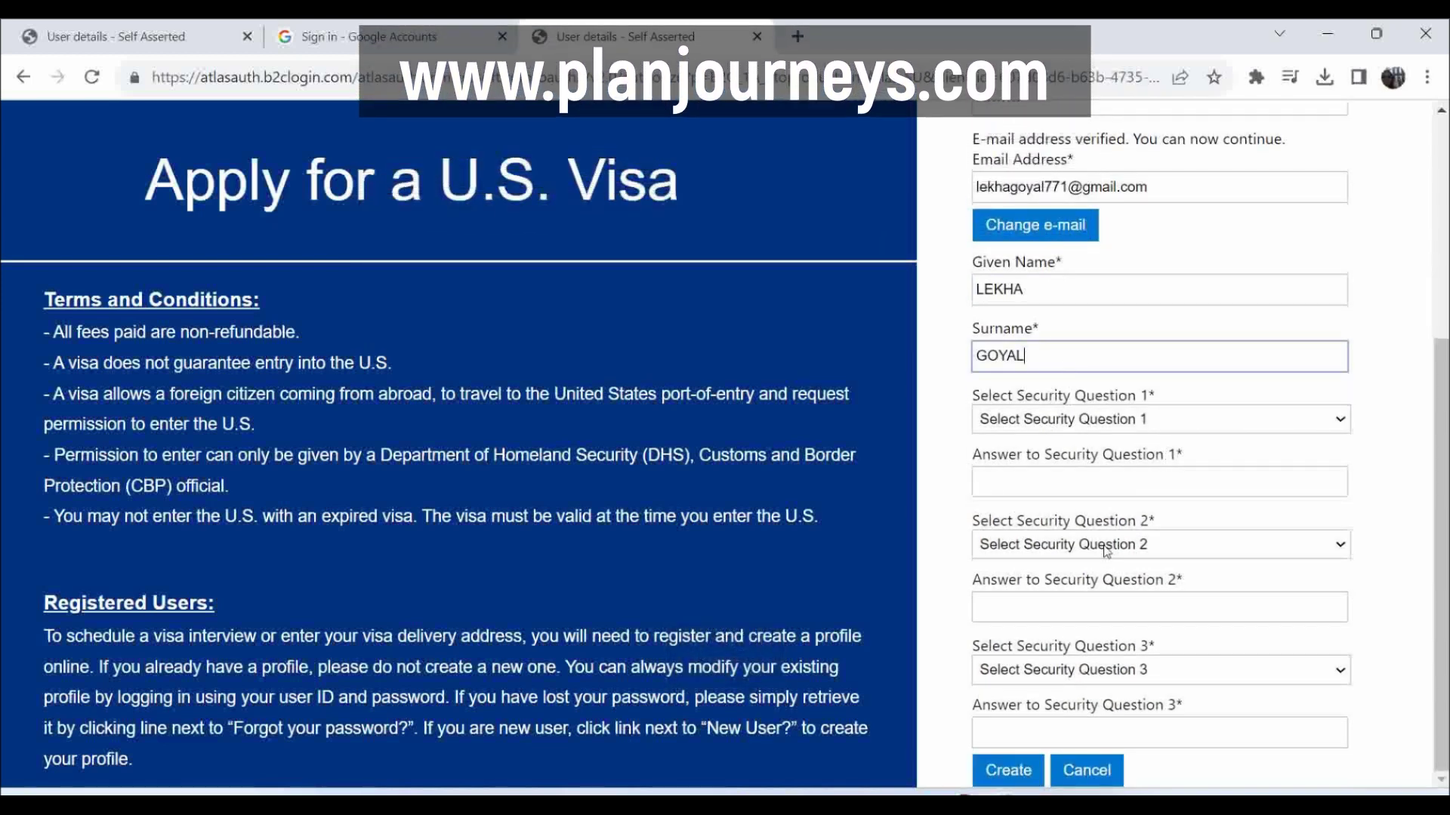
left_click(1054, 421)
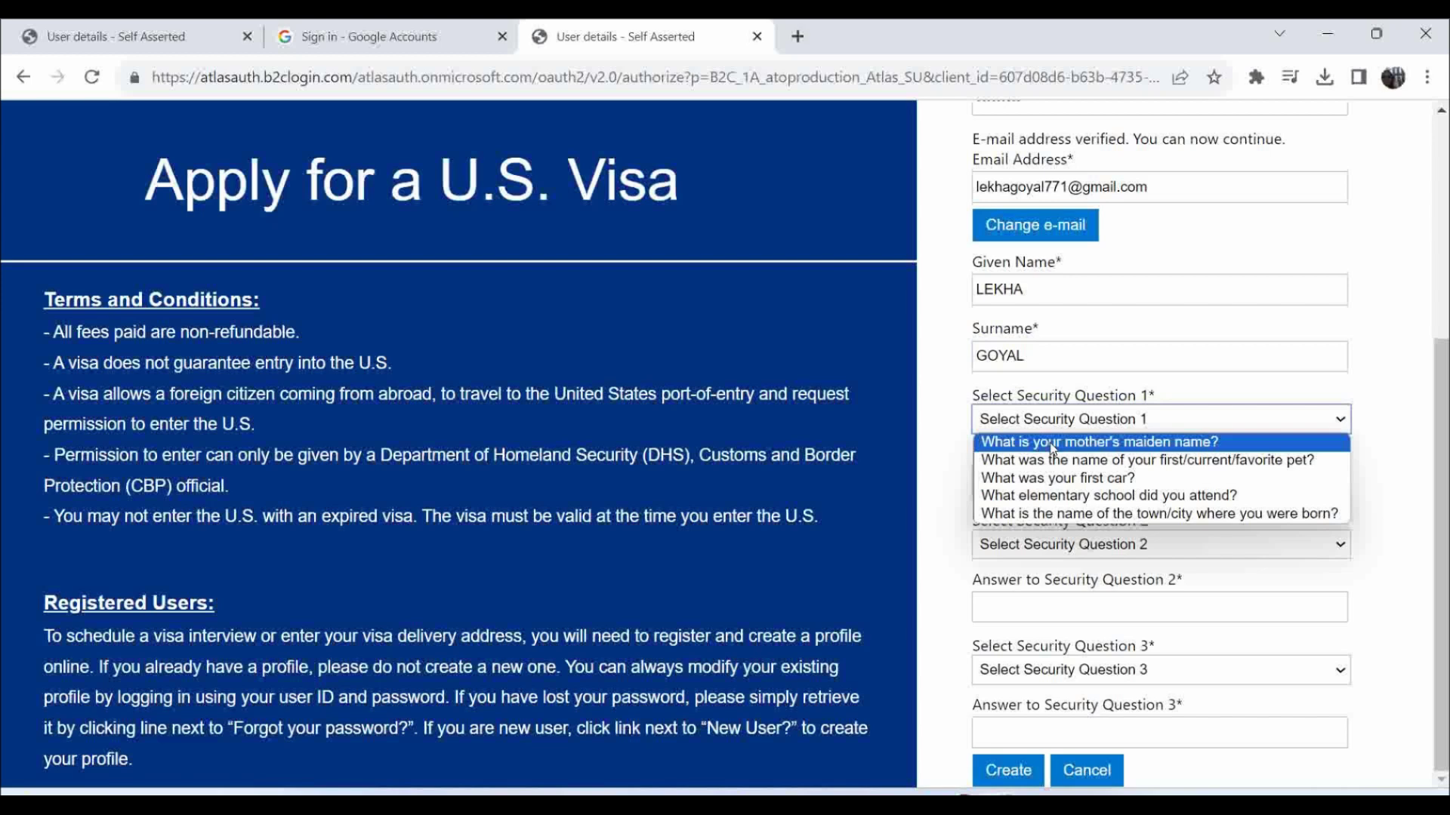
Choose the mother's maiden name and road/street security questions and type their answers.
left_click(1053, 443)
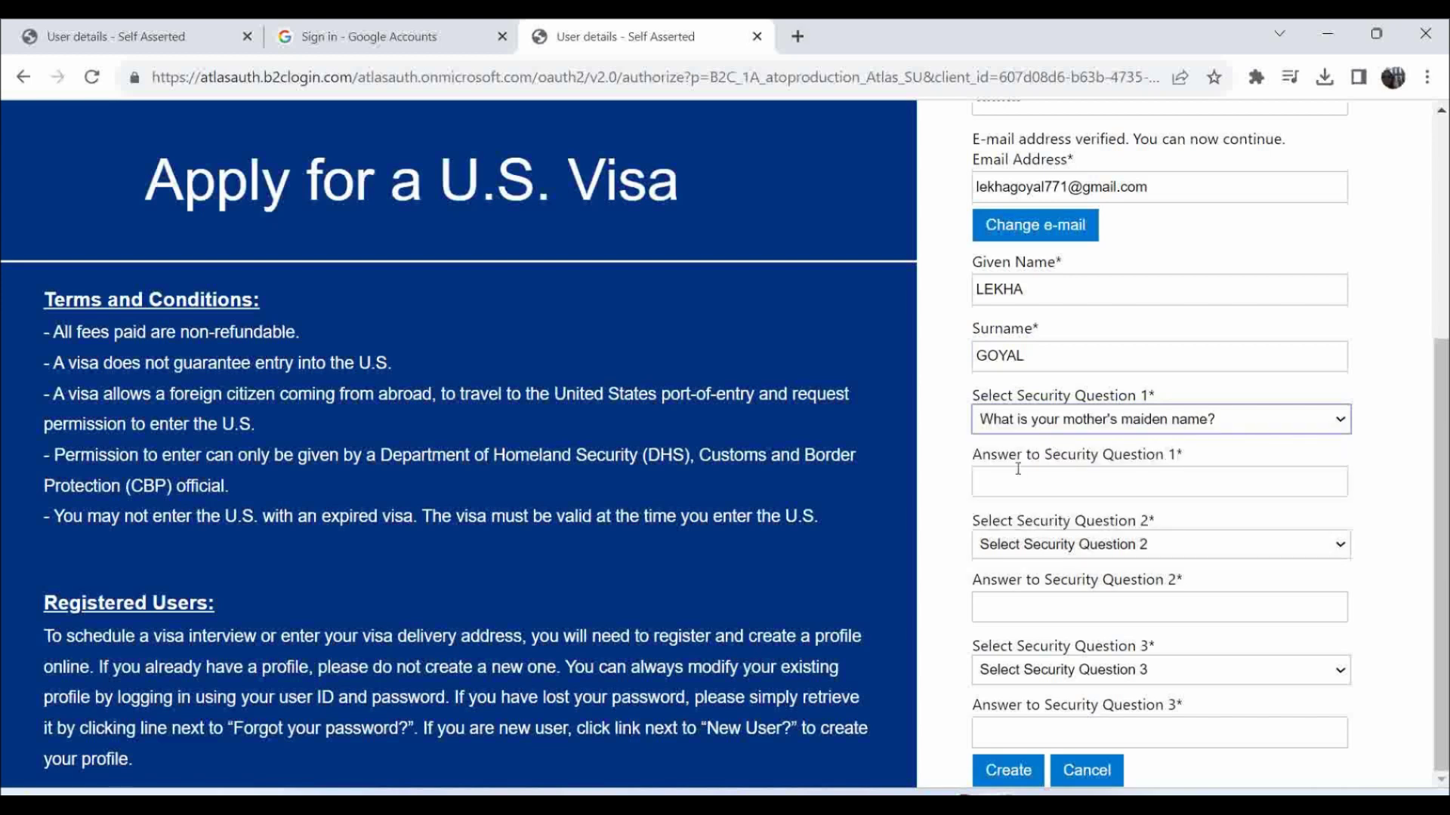
left_click(1008, 482)
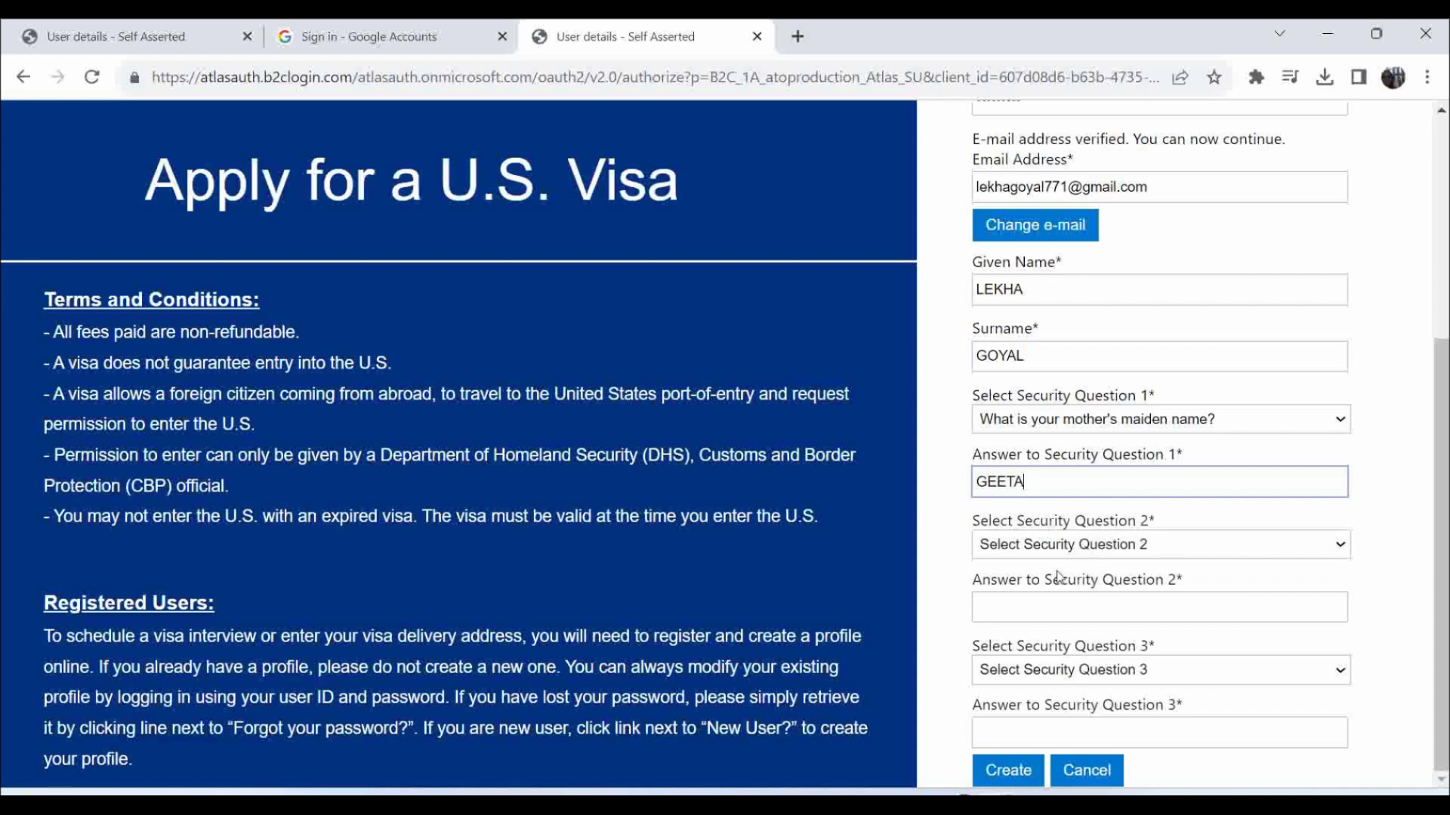
left_click(1054, 547)
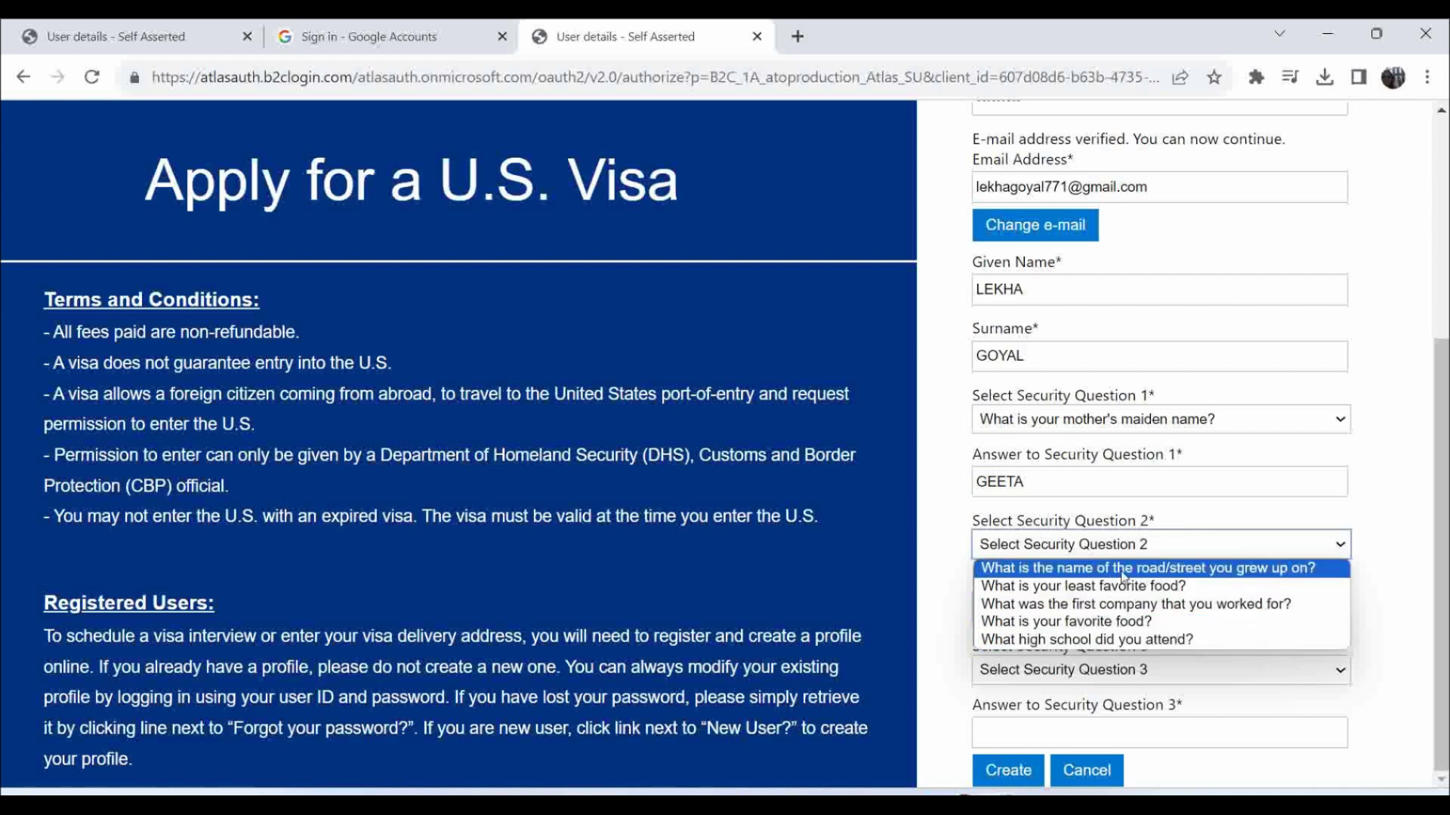
left_click(1176, 577)
left_click(1096, 597)
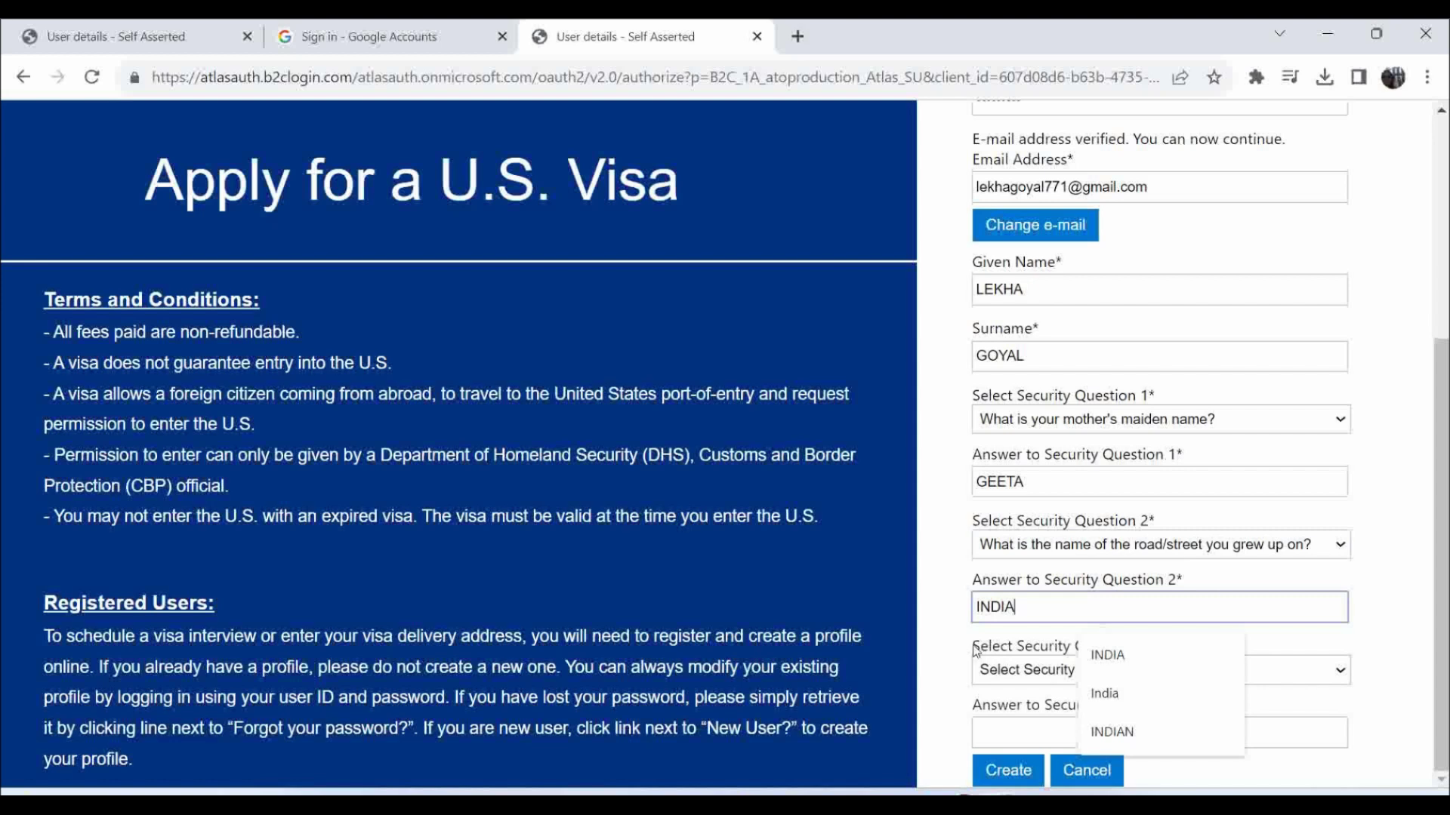
left_click(938, 664)
Pick 'Where did you meet your spouse?' as question 3 and enter its answer.
left_click(1082, 672)
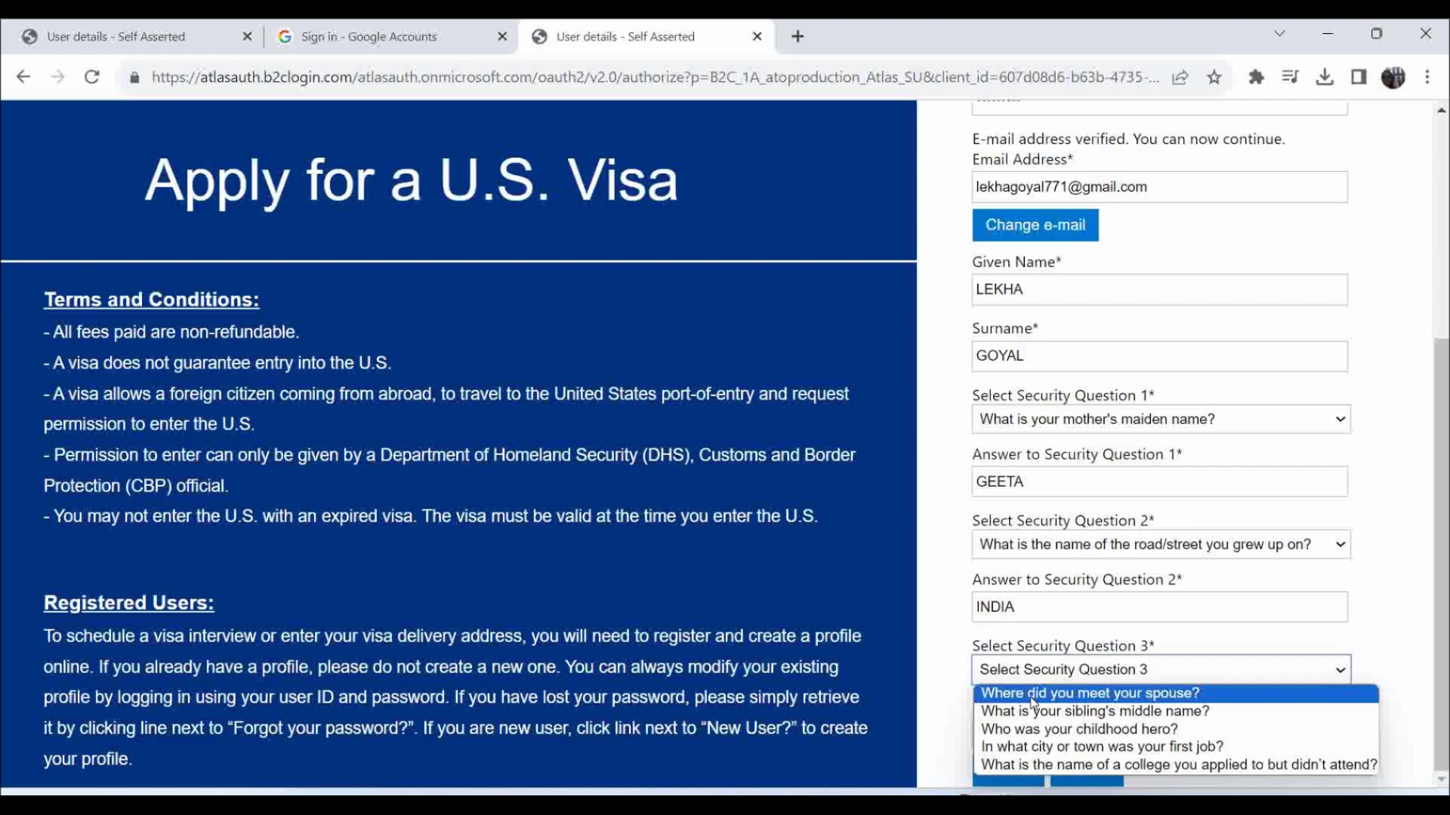
left_click(1031, 697)
left_click(1146, 735)
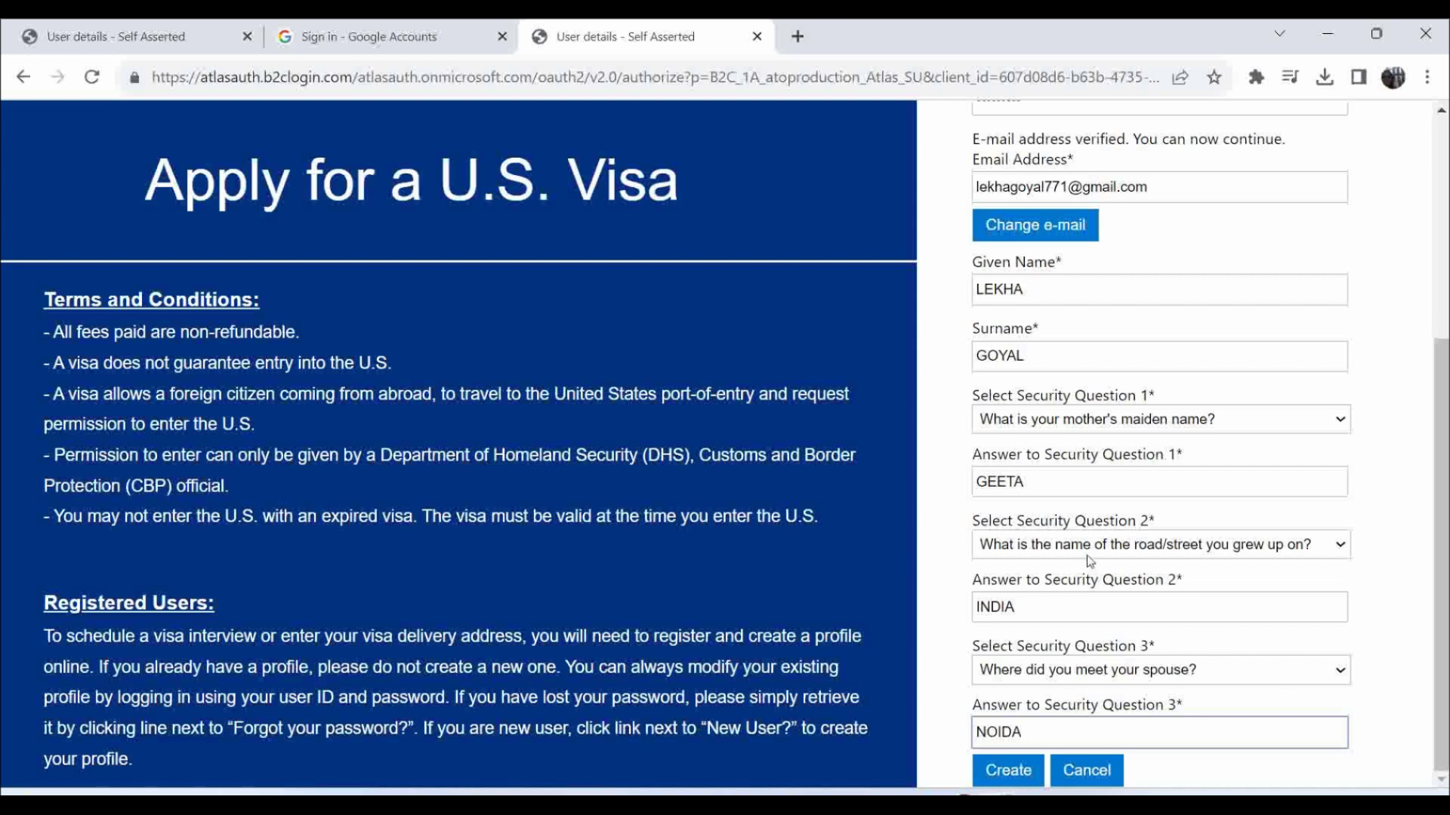
Review the completed User Details form and submit it with Create.
scroll(1052, 596, "up", 4)
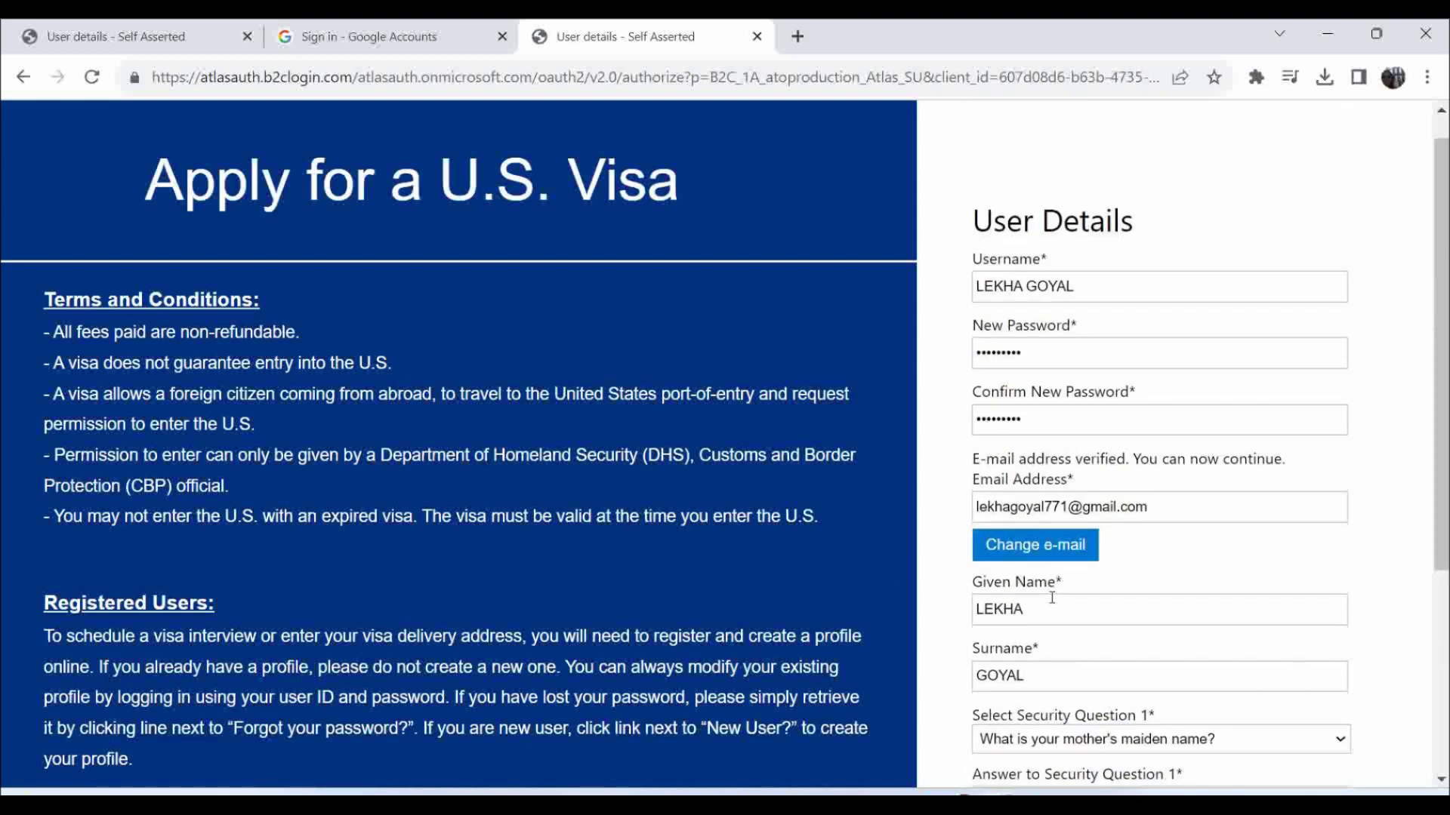
scroll(1084, 411, "down", 2)
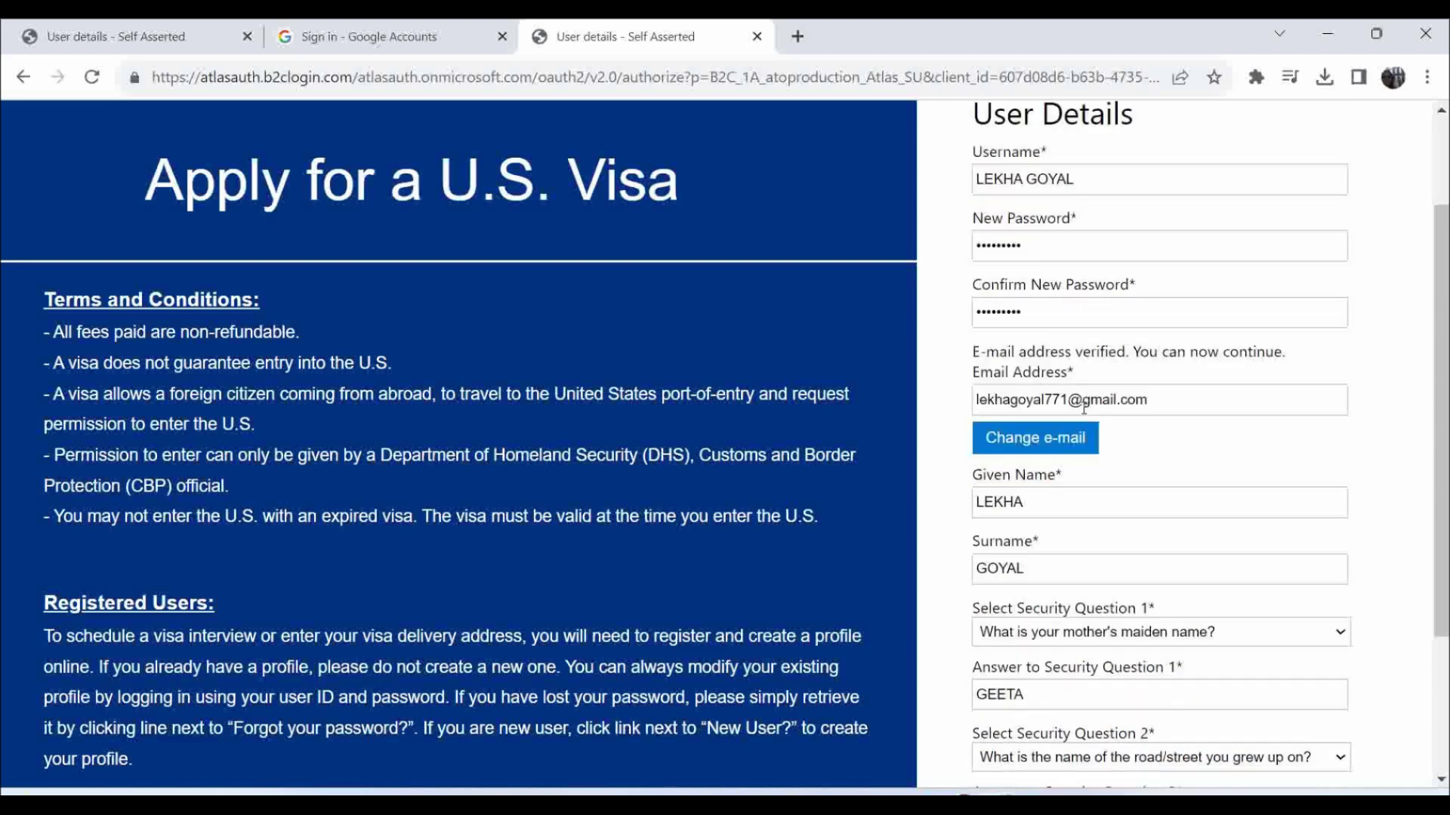
scroll(1085, 408, "down", 1)
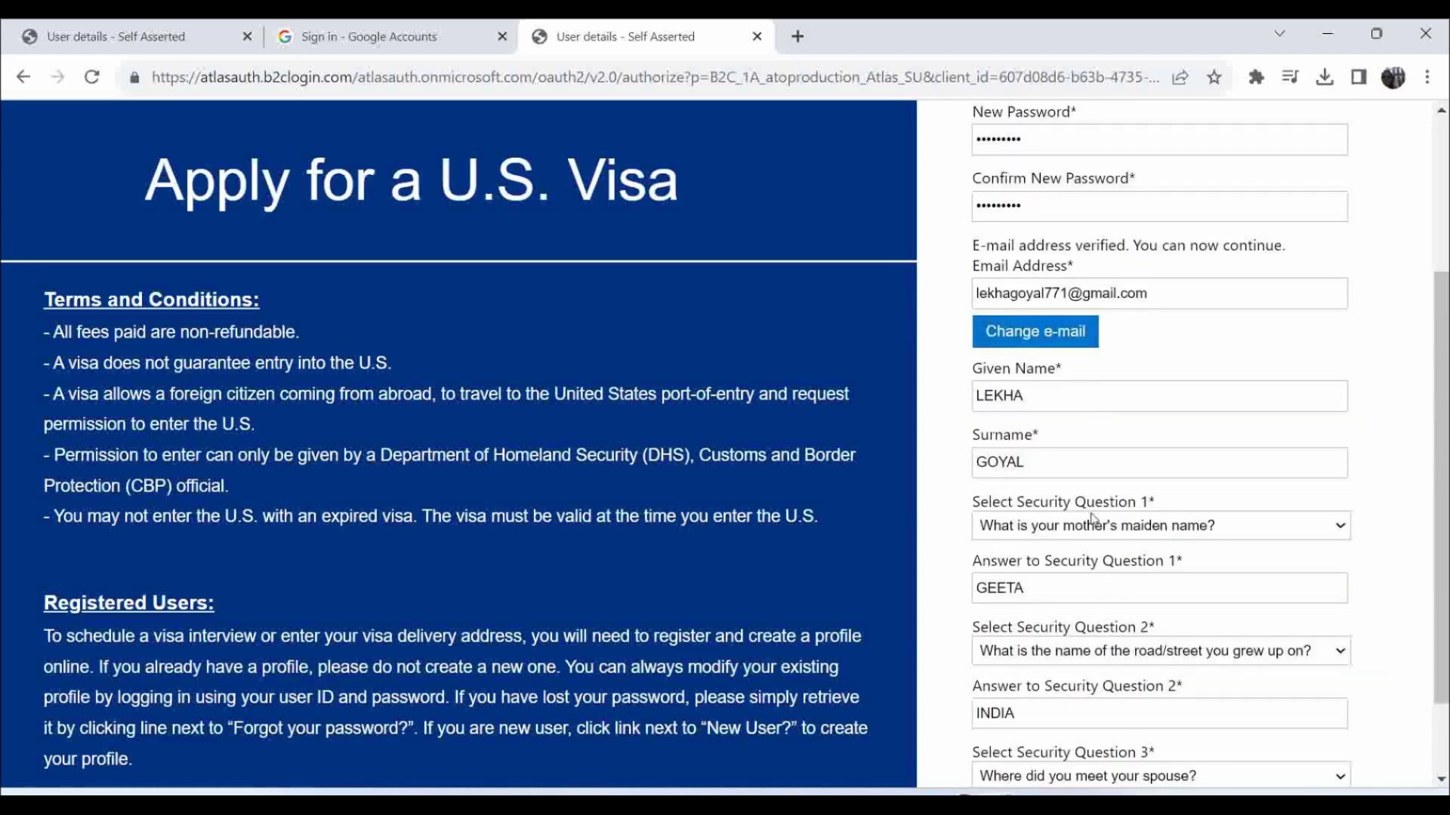
scroll(1091, 519, "down", 2)
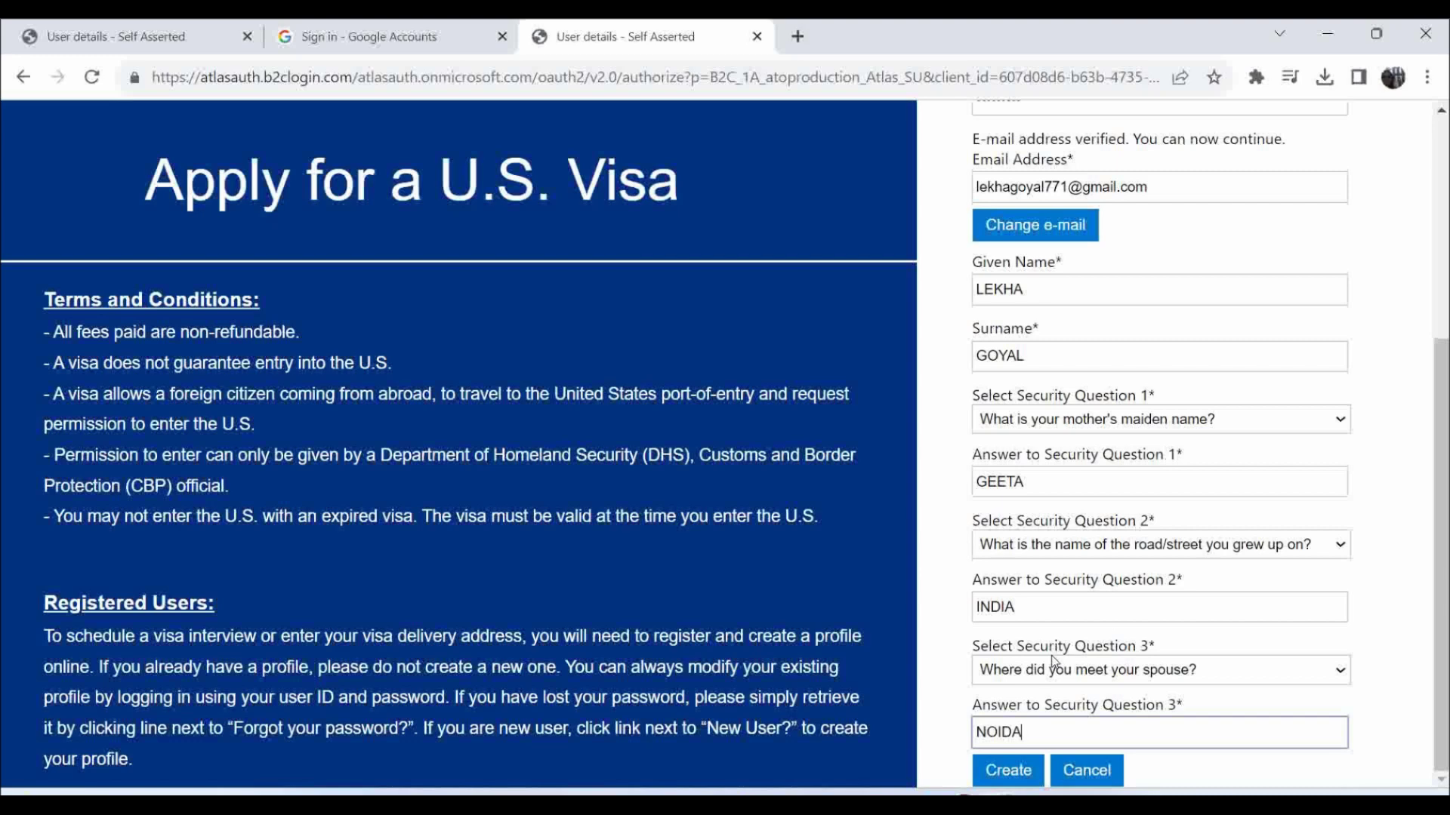
left_click(1020, 779)
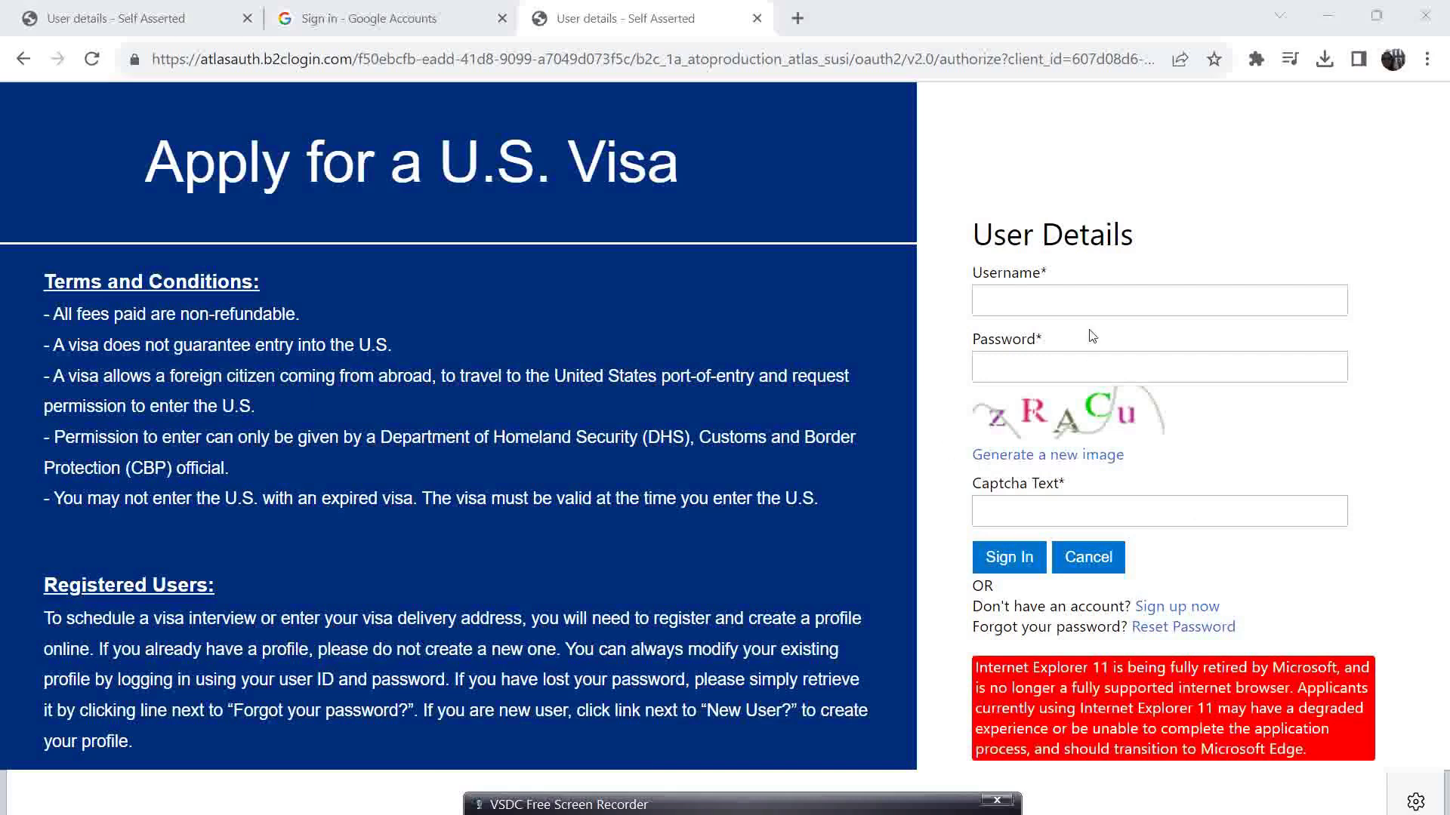
Sign in using the saved username suggestion, the account password and the displayed captcha characters.
left_click(1071, 312)
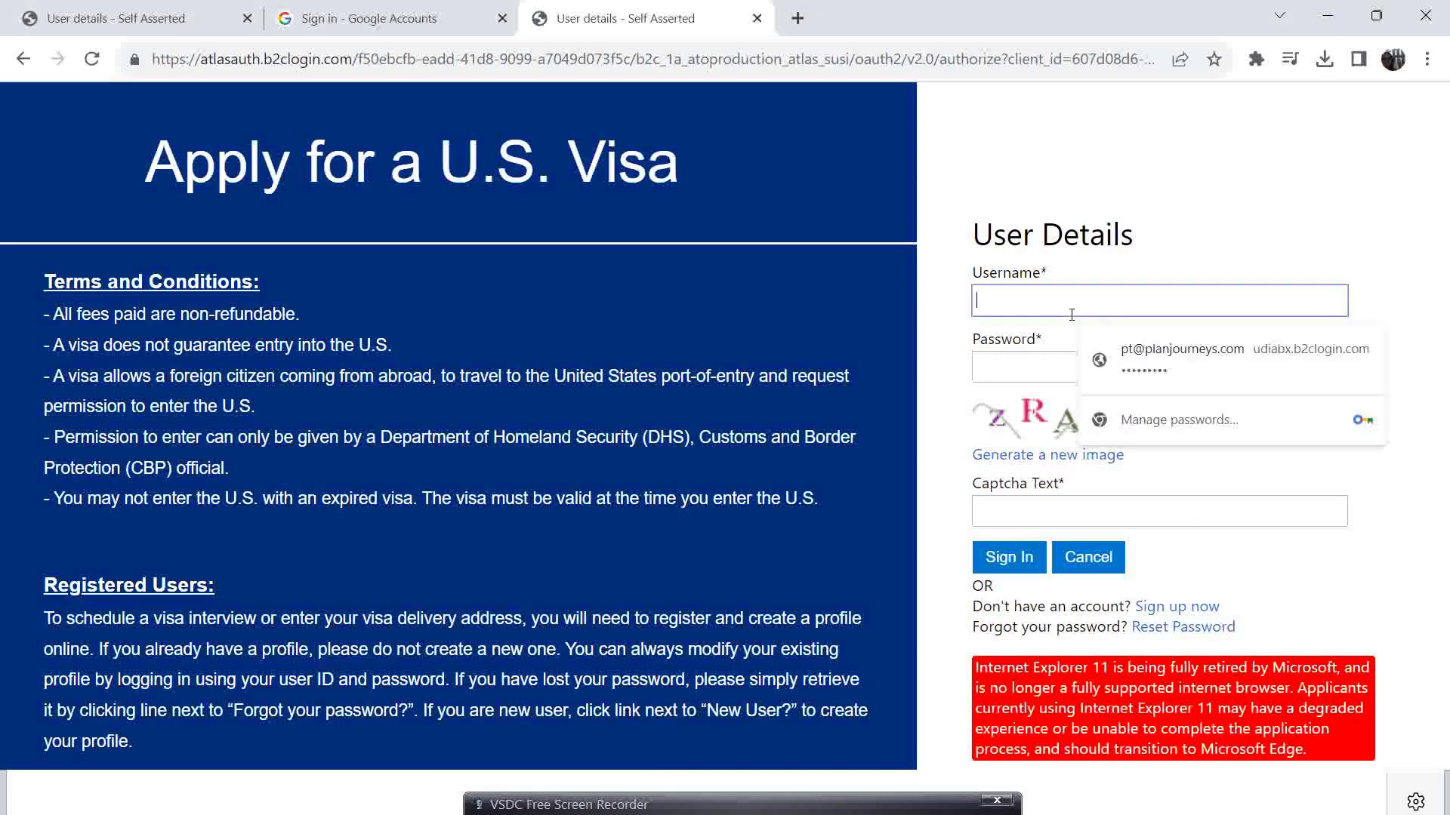
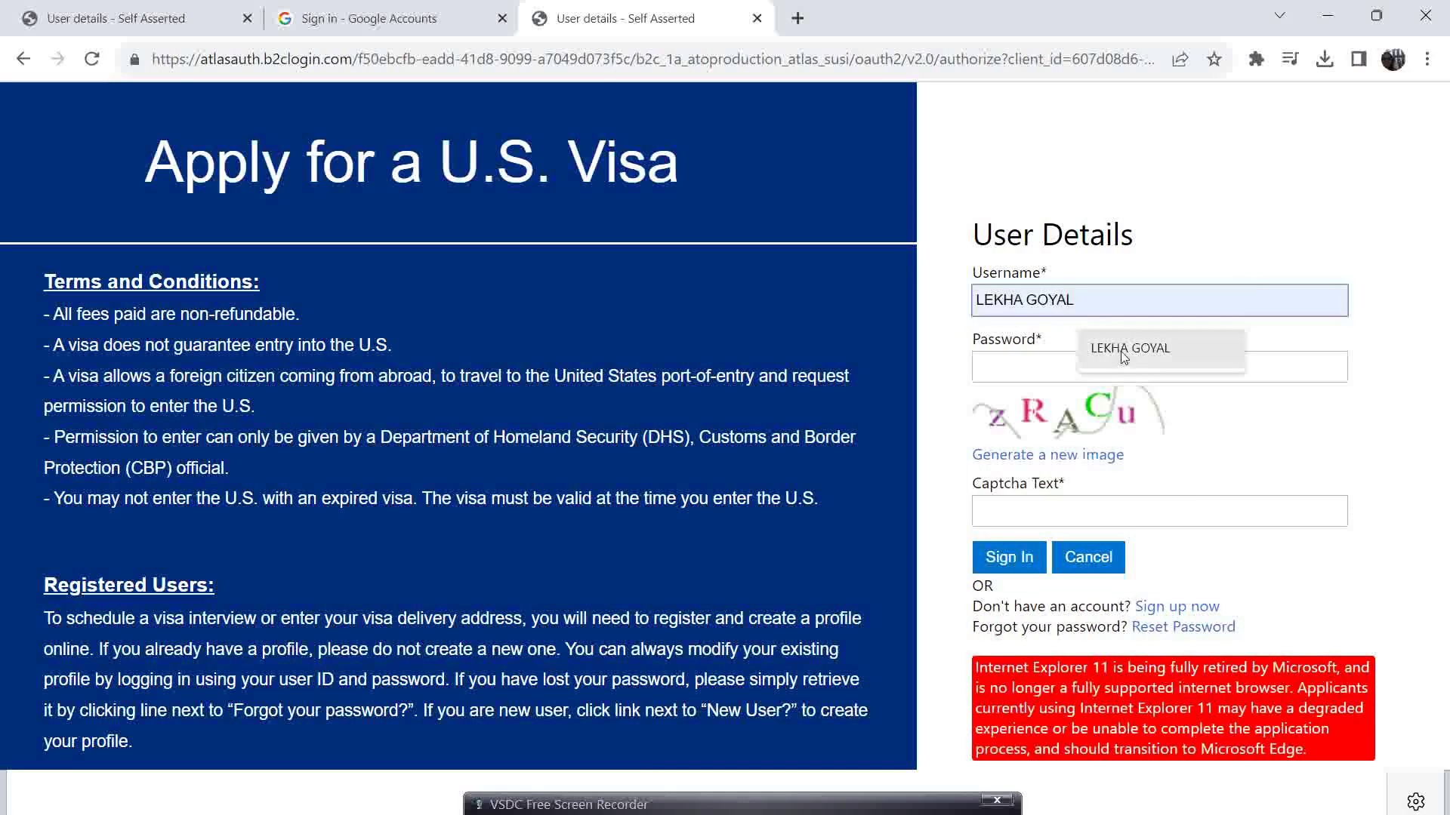
left_click(1102, 347)
left_click(1045, 361)
type("•••••••")
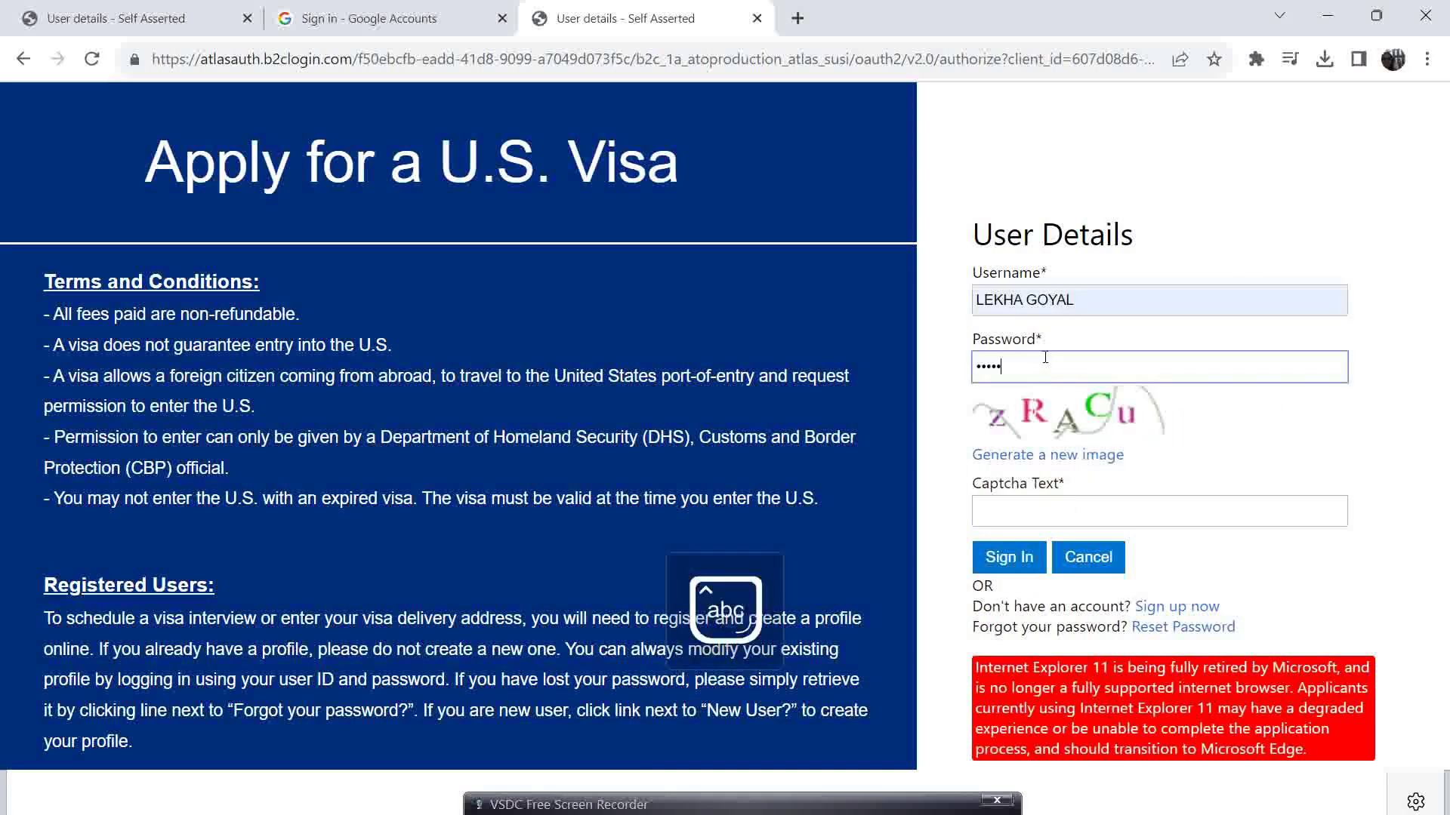
type("••")
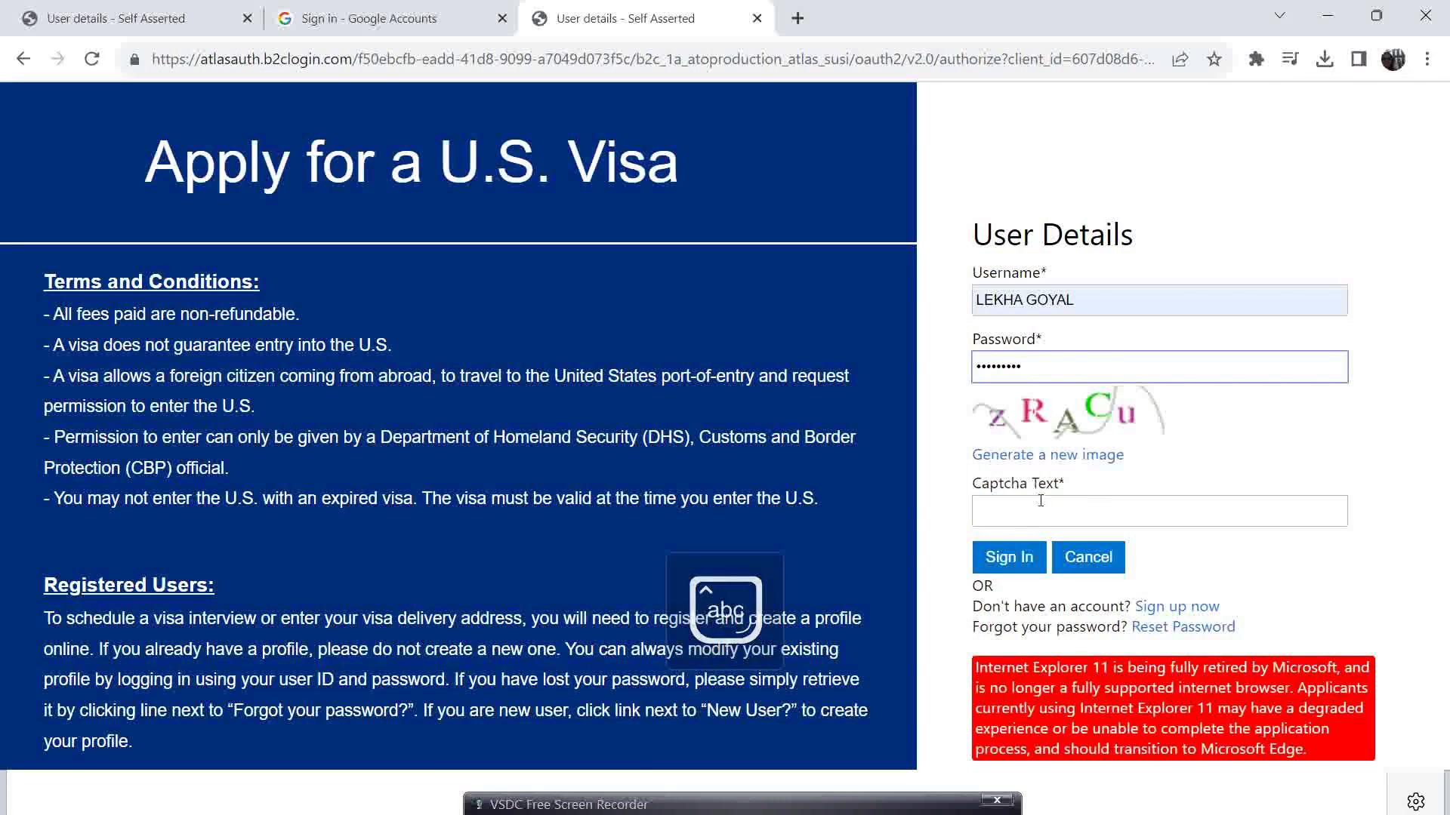
left_click(1039, 505)
type("z")
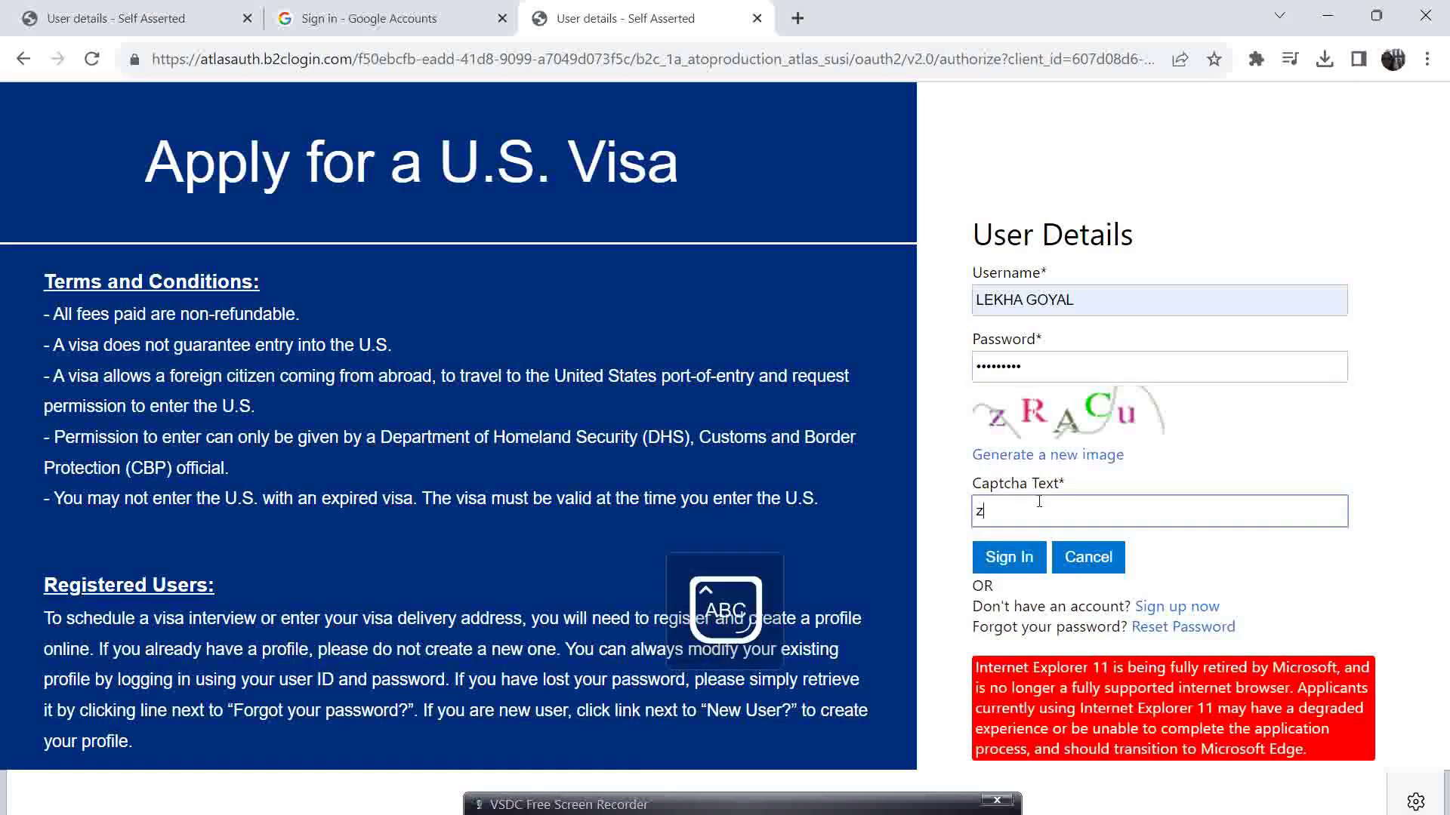
type("RAC")
key("Caps_Lock")
type("u")
left_click(1013, 563)
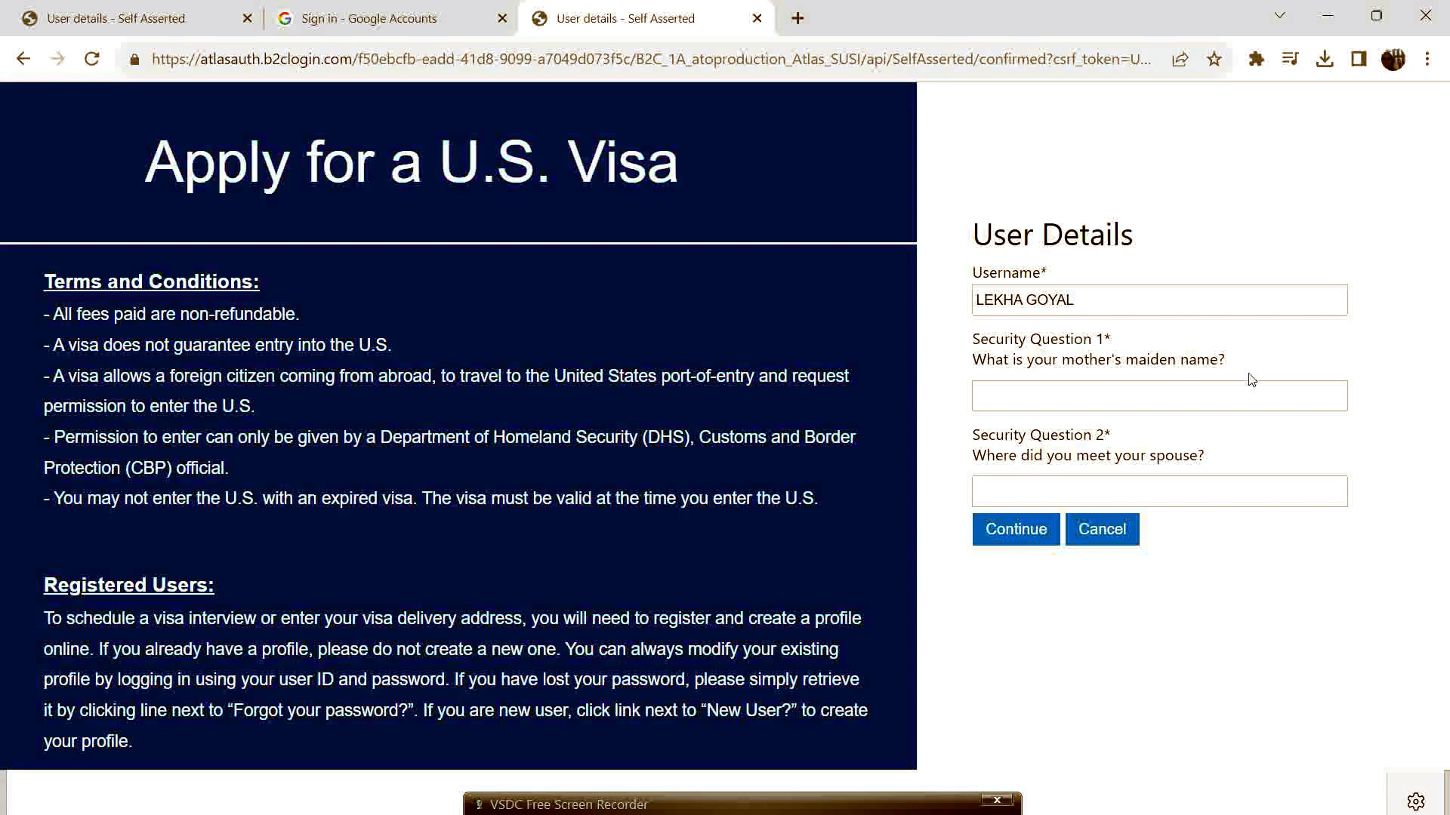
Enter the uppercase answers to Security Questions 1 and 2 and submit them.
left_click(1089, 392)
key("Caps_Lock")
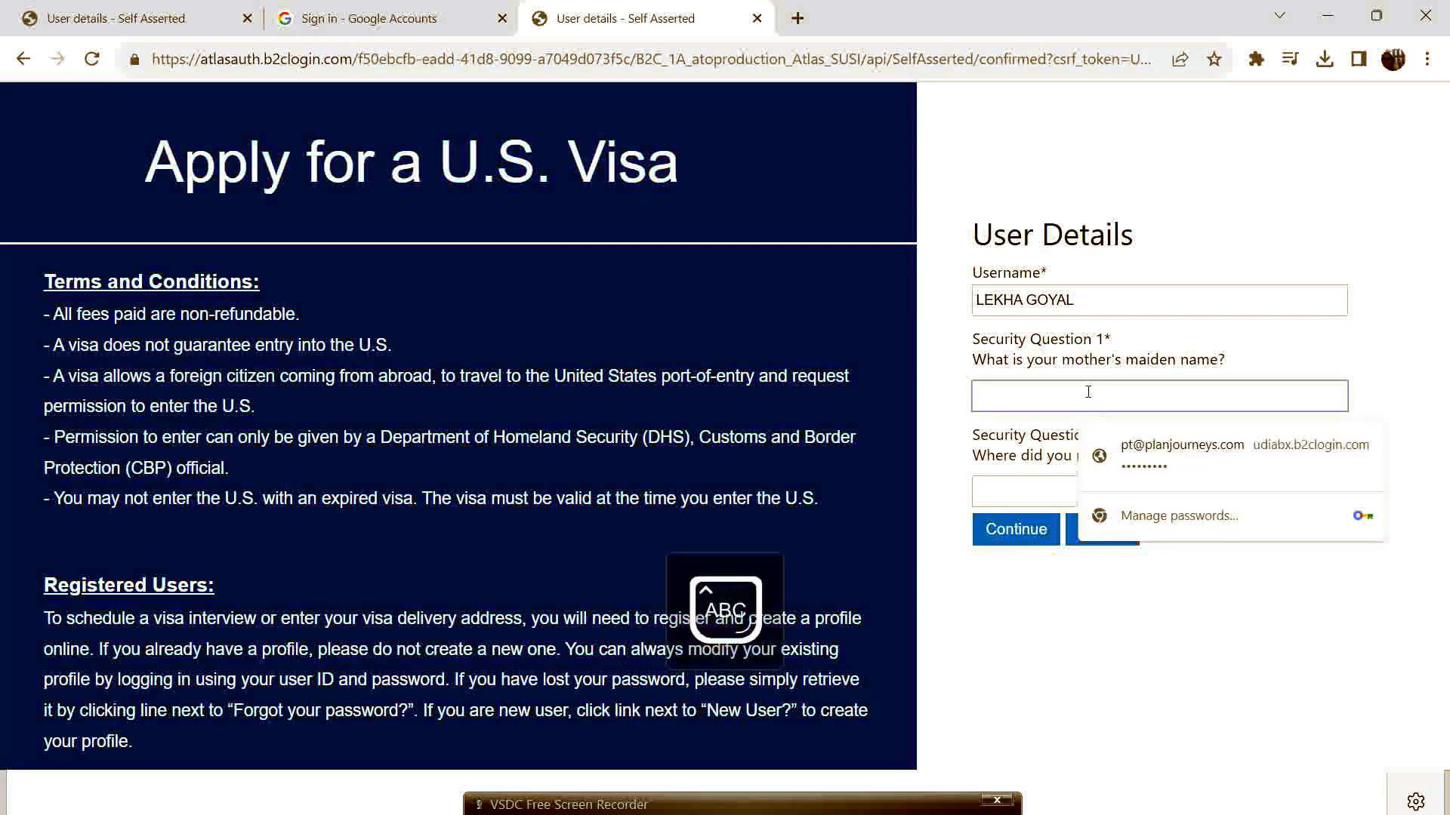
type("*****")
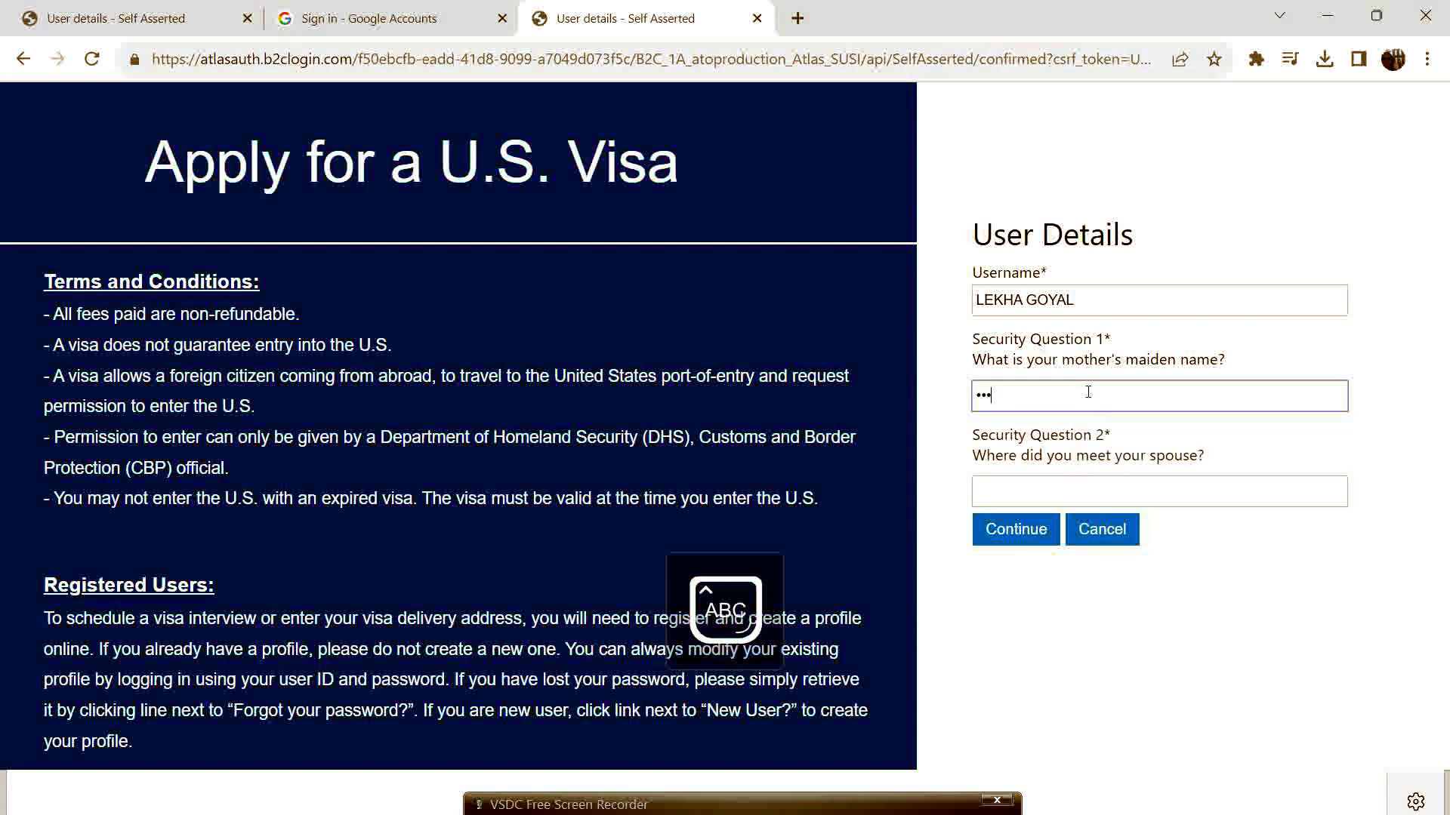
key("Tab")
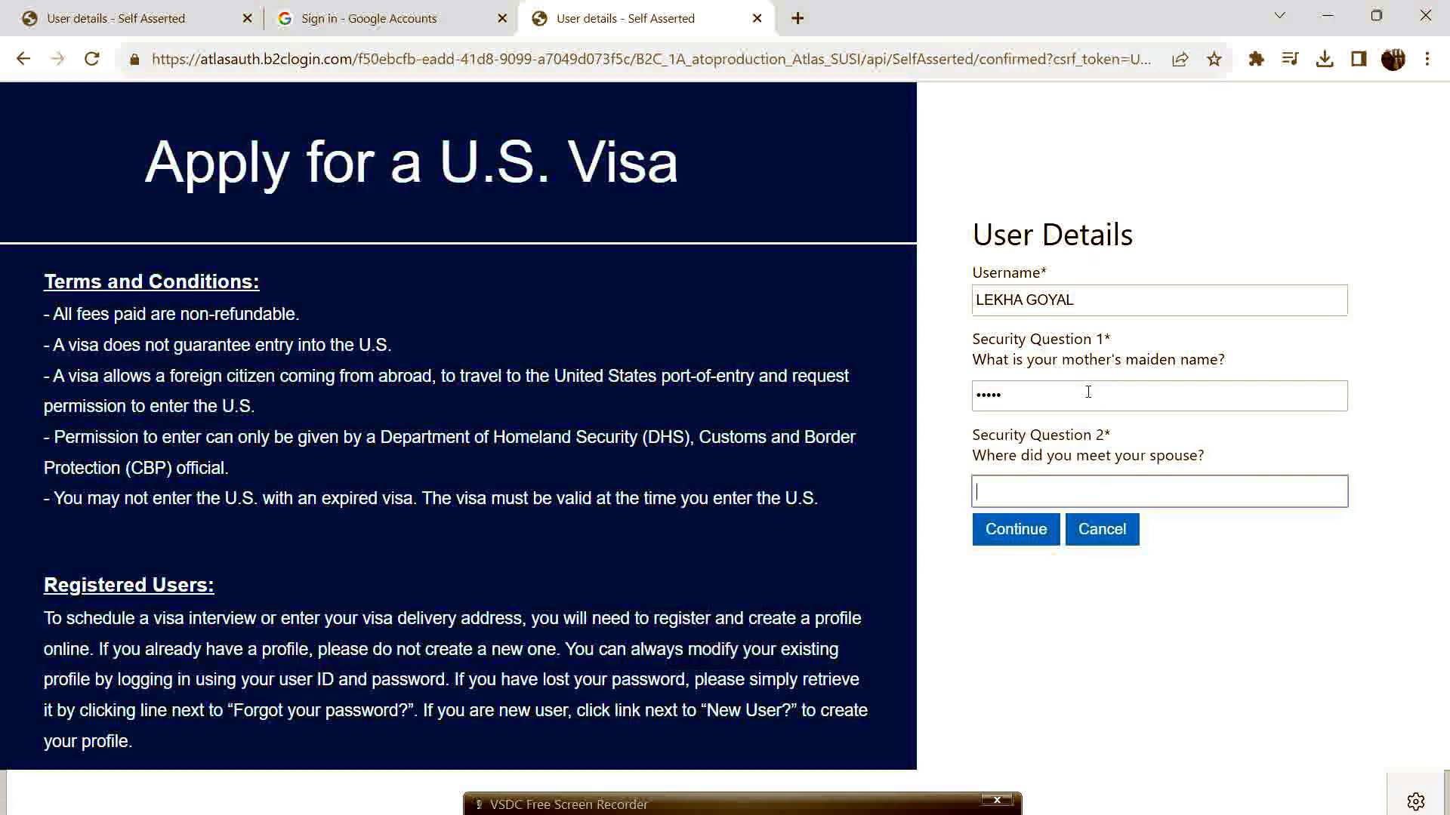
type("*****")
left_click(1016, 530)
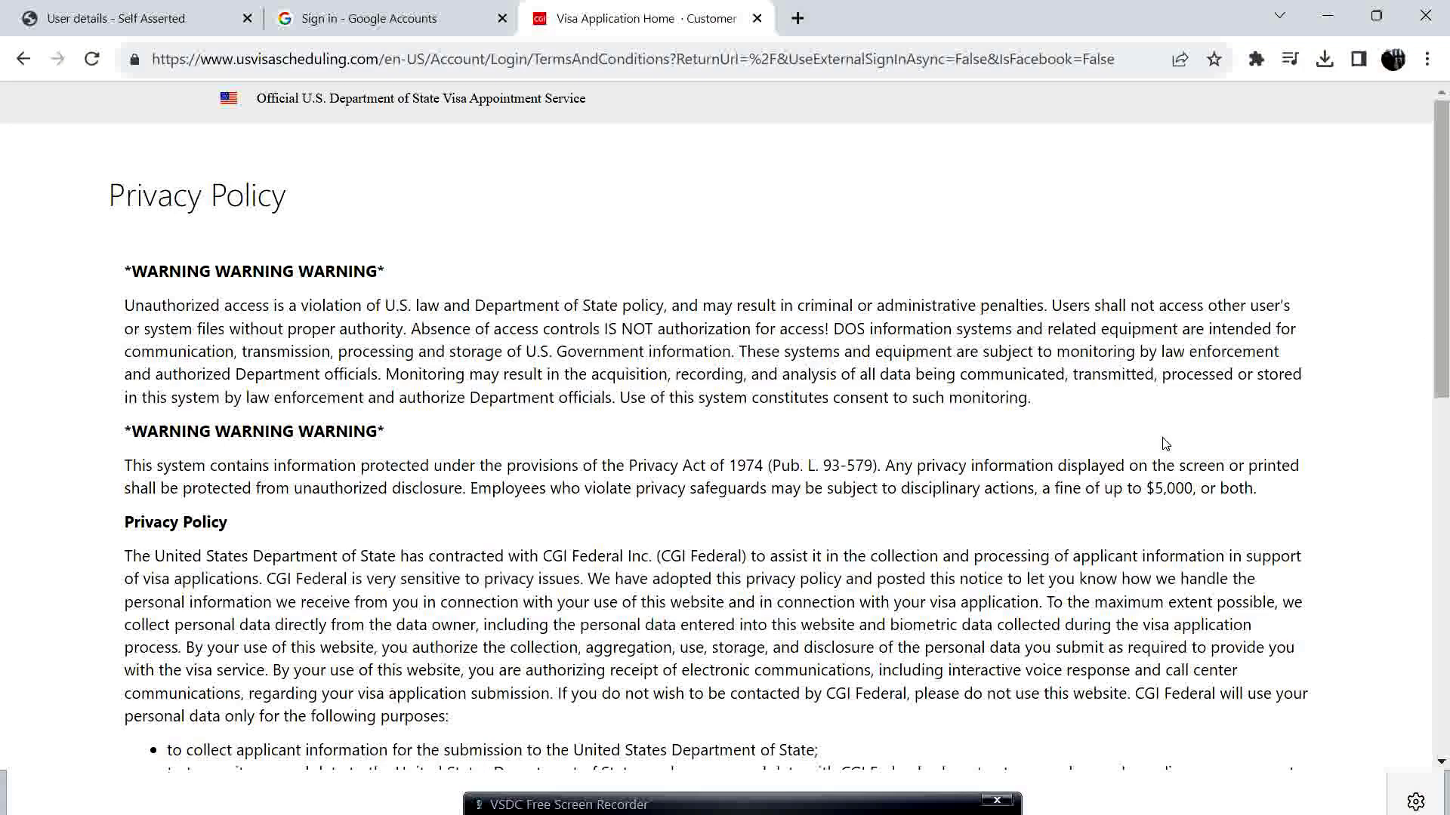
Tick 'I have read and understood the System Use and Privacy Policy' and continue to the portal.
scroll(549, 429, "down", 1)
scroll(549, 429, "down", 15)
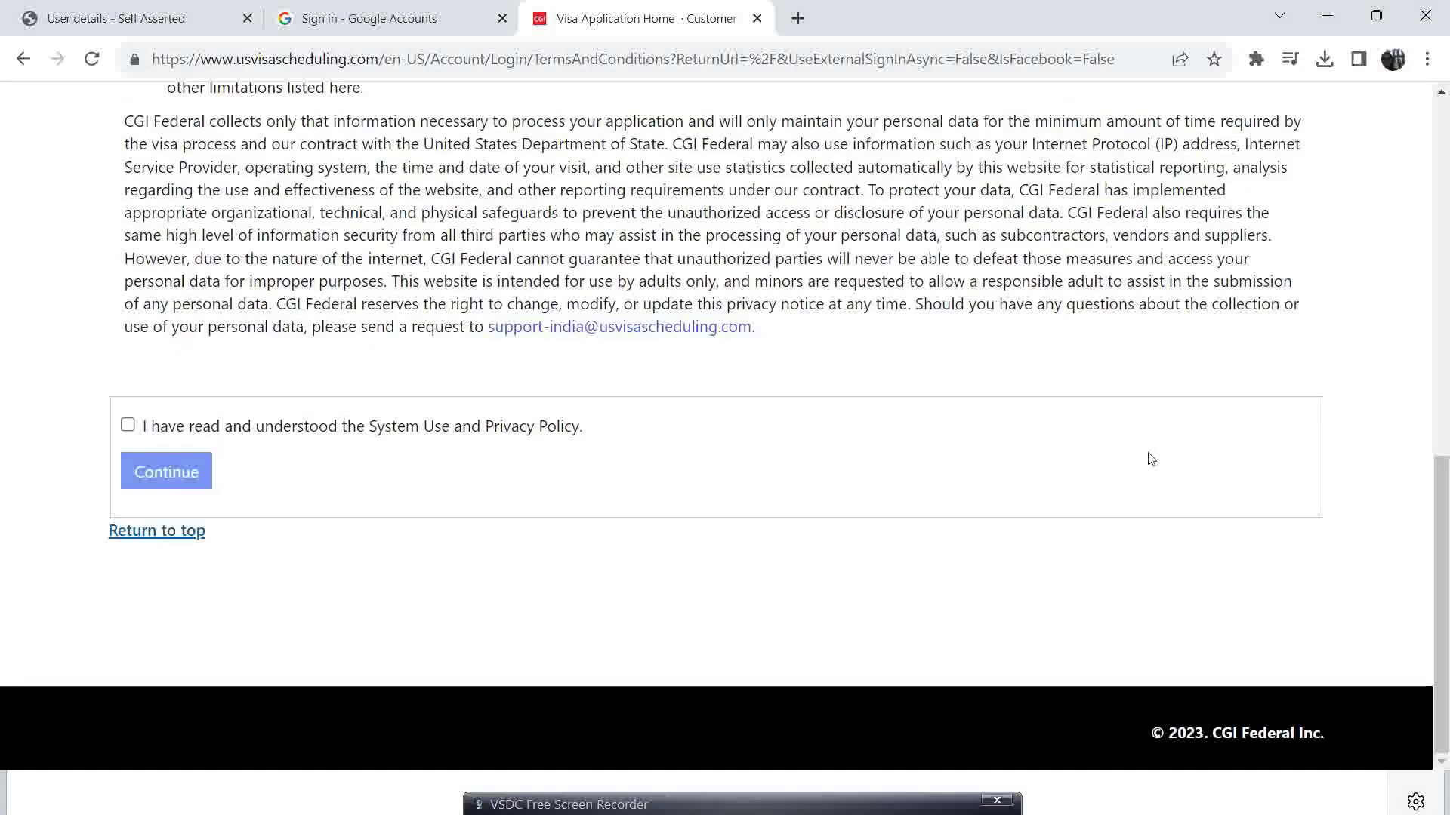
left_click(128, 428)
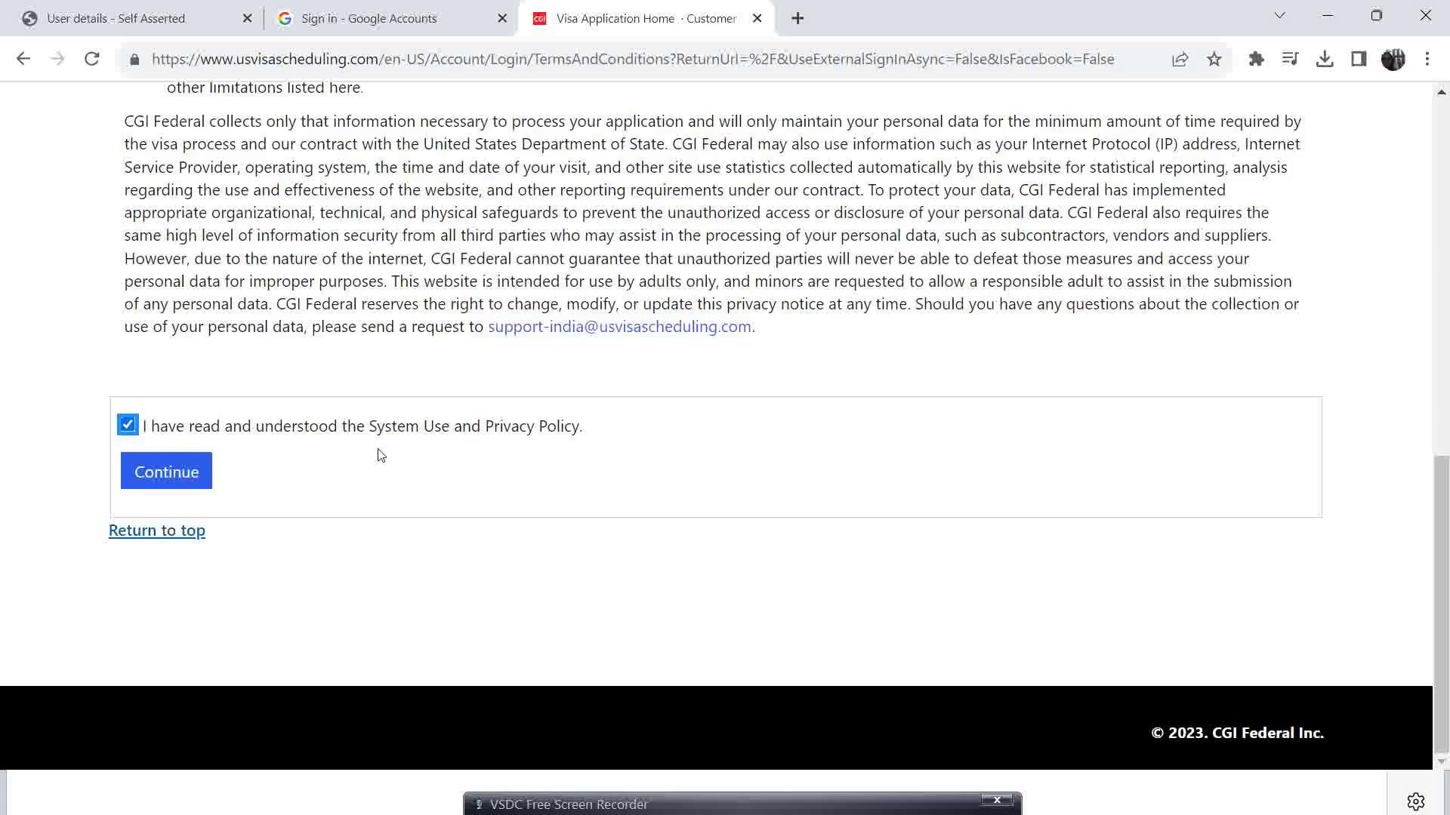
left_click(160, 487)
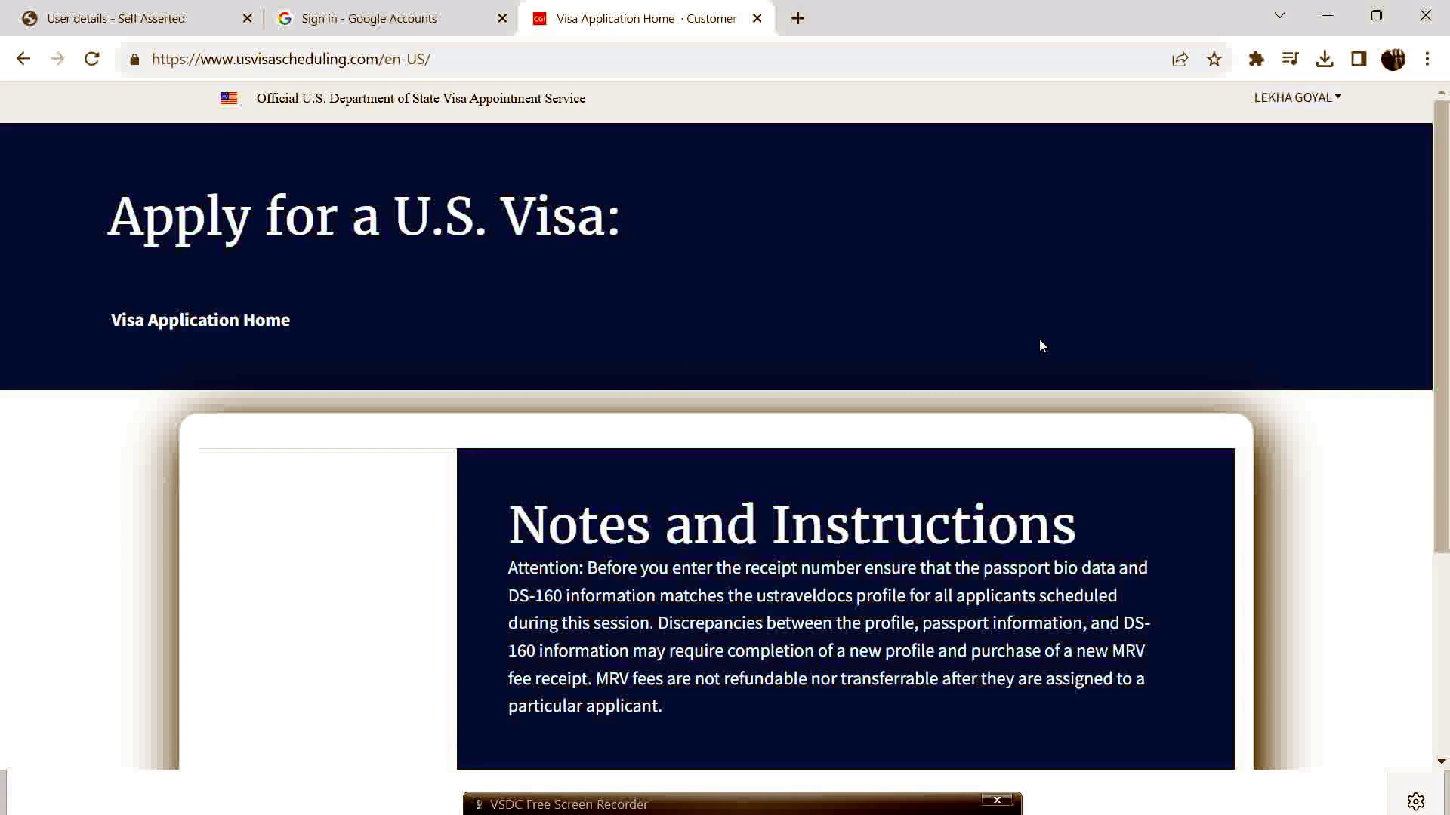
scroll(1038, 338, "down", 4)
scroll(767, 337, "up", 3)
scroll(766, 337, "down", 3)
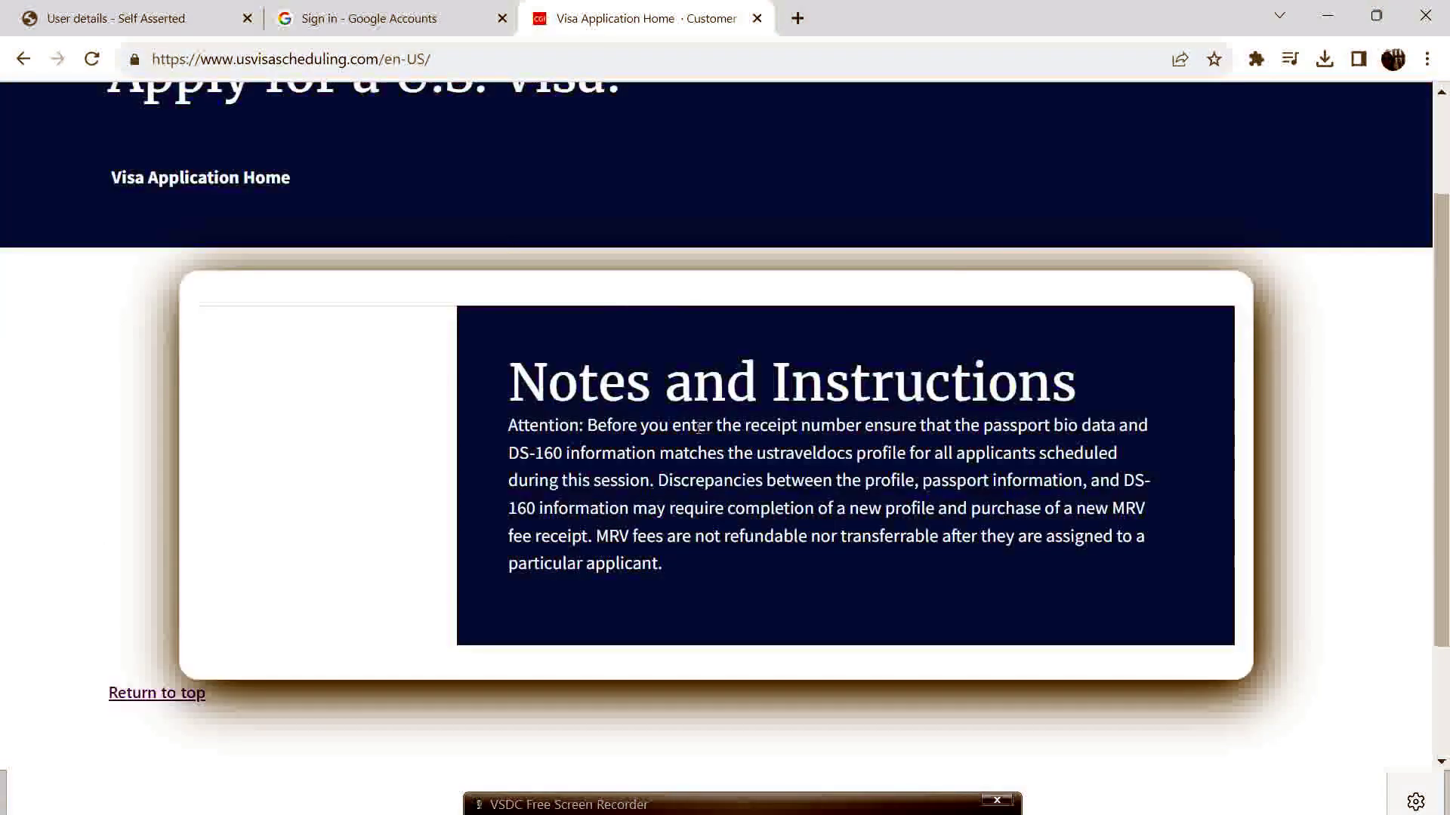
scroll(517, 567, "up", 1)
scroll(515, 567, "up", 2)
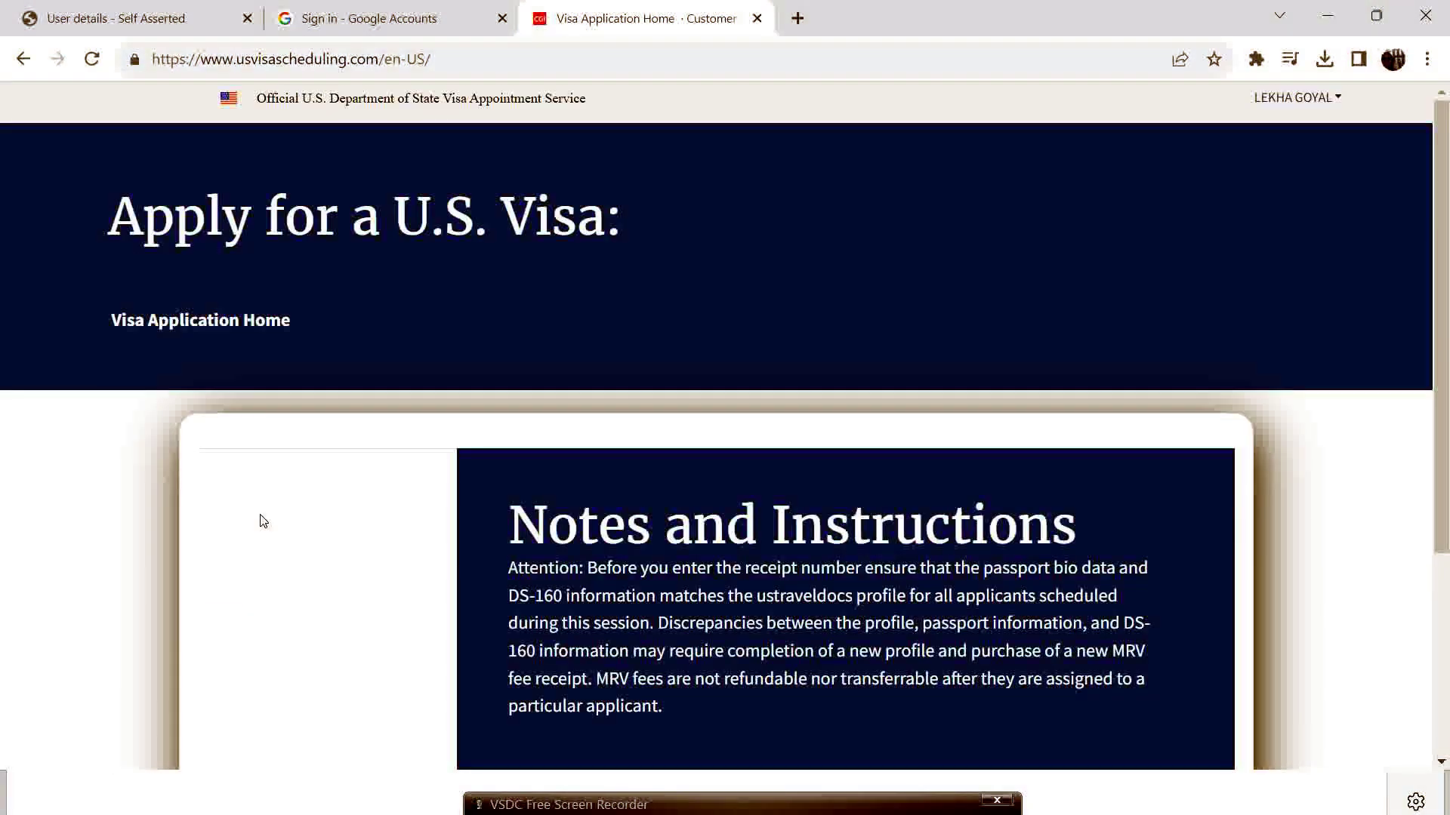
left_click(186, 329)
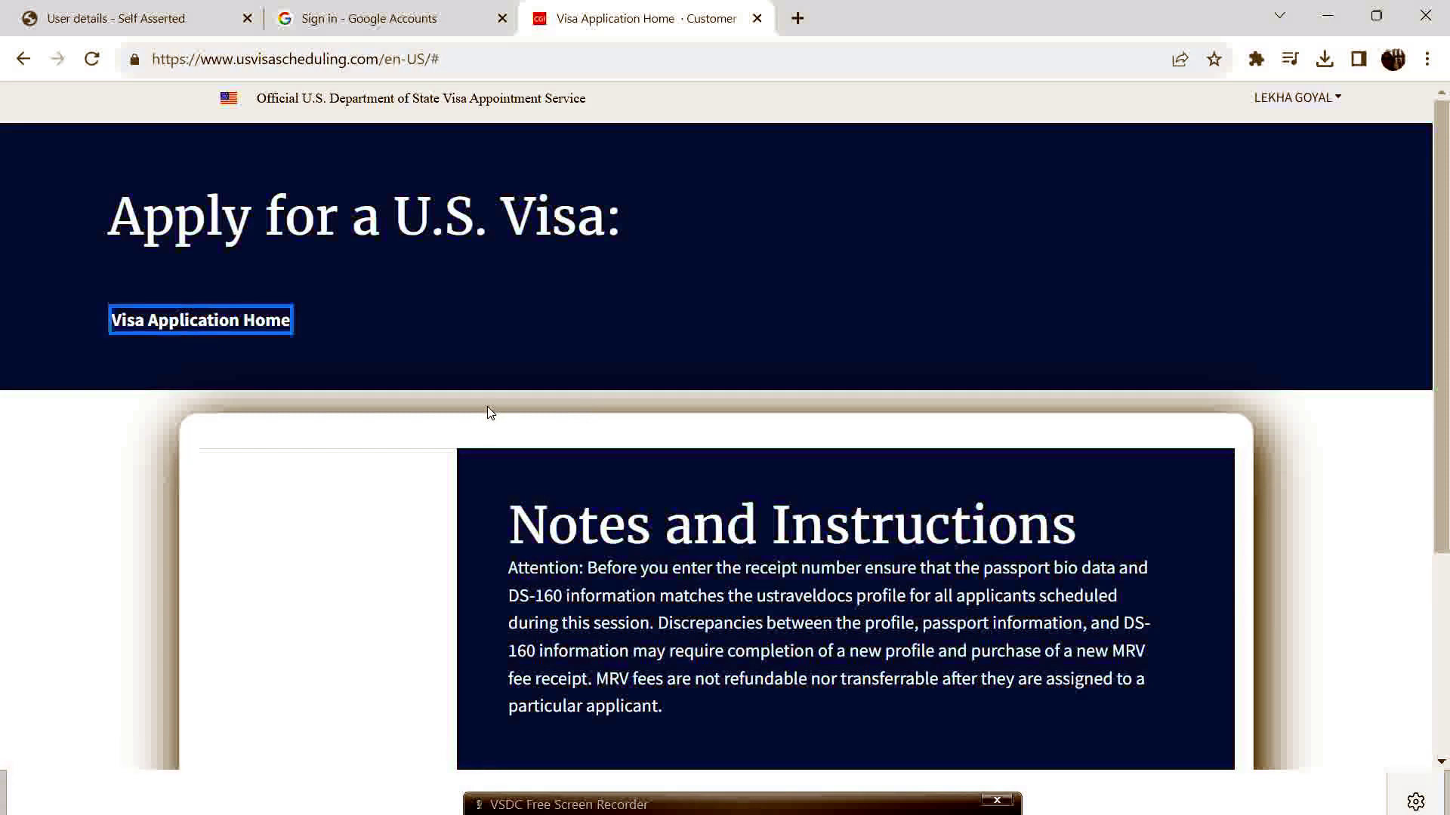
scroll(499, 411, "down", 1)
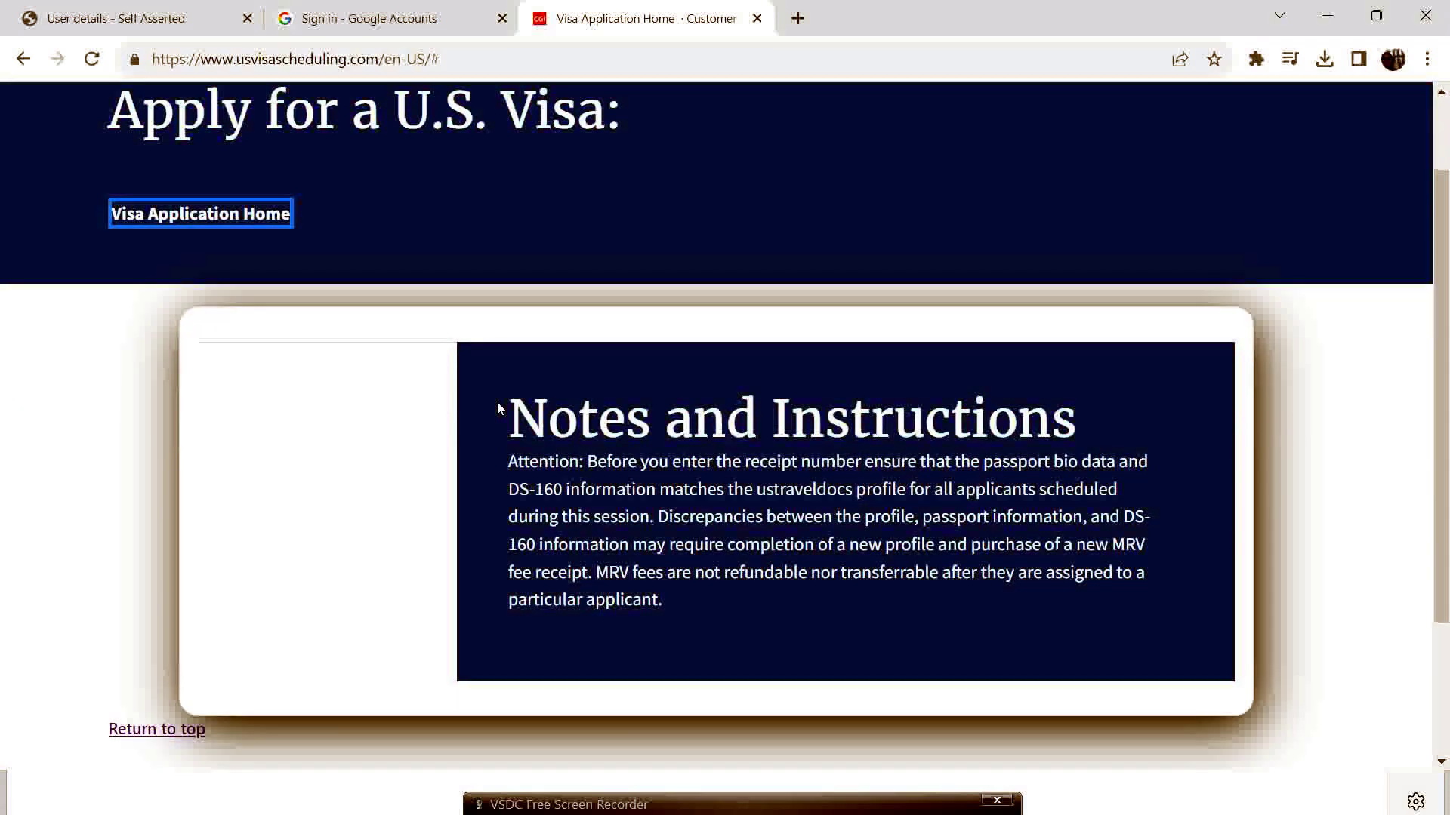
scroll(288, 486, "down", 1)
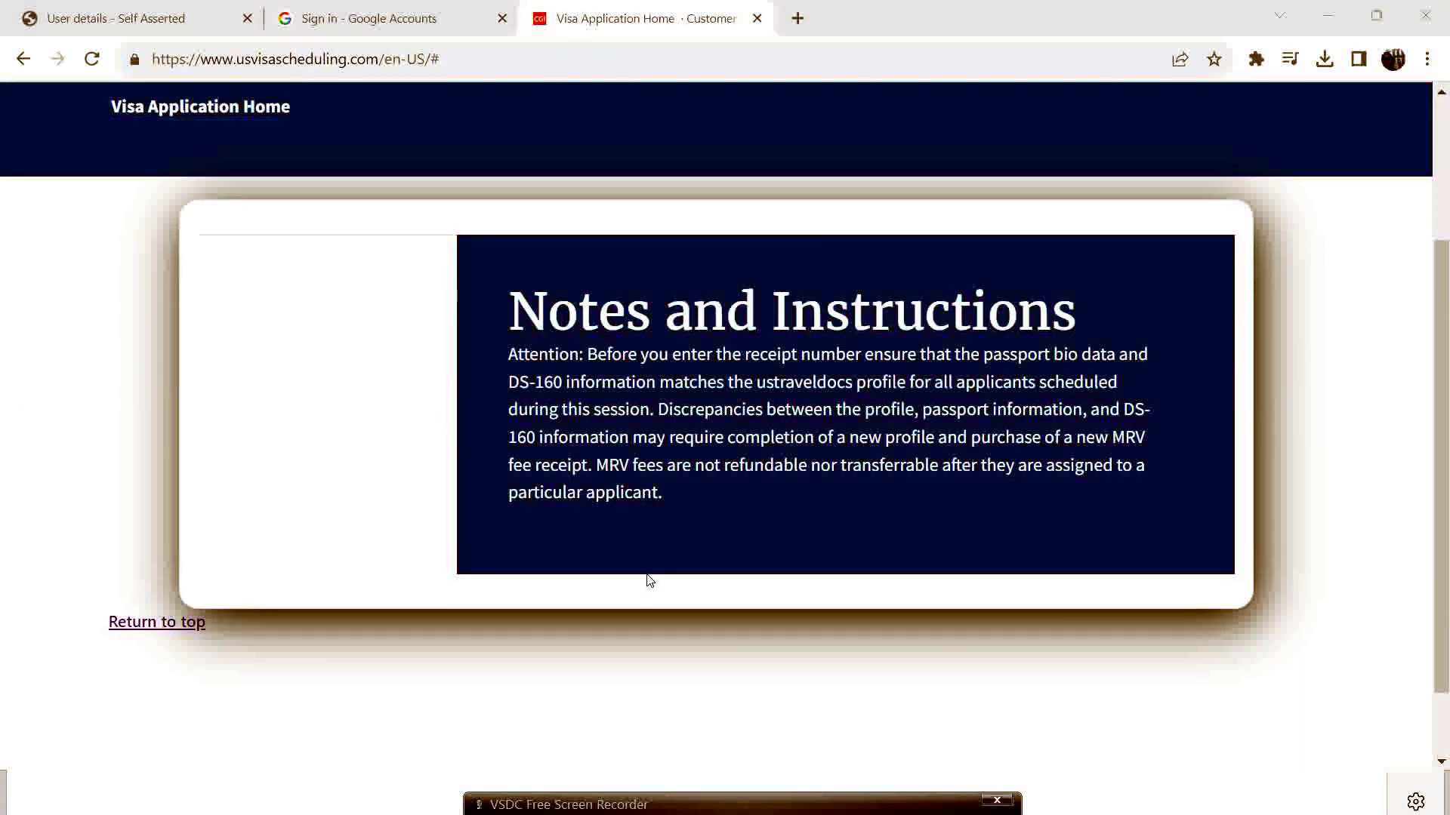
key("alt+Tab")
Cycle with Alt+Tab between Gmail, the Visa Application Home page and the verification-code email.
key("alt+Tab")
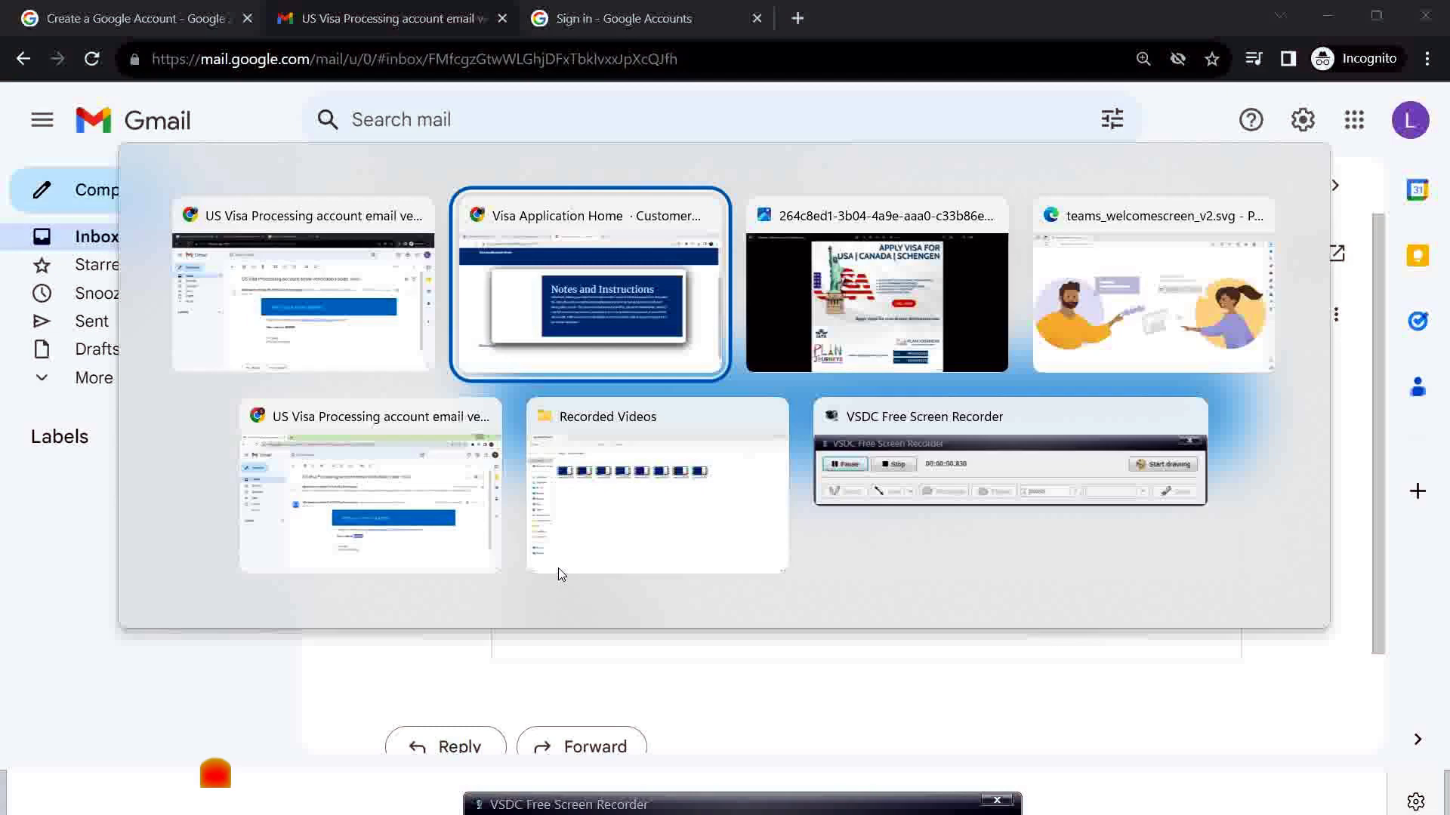
key("alt+Tab")
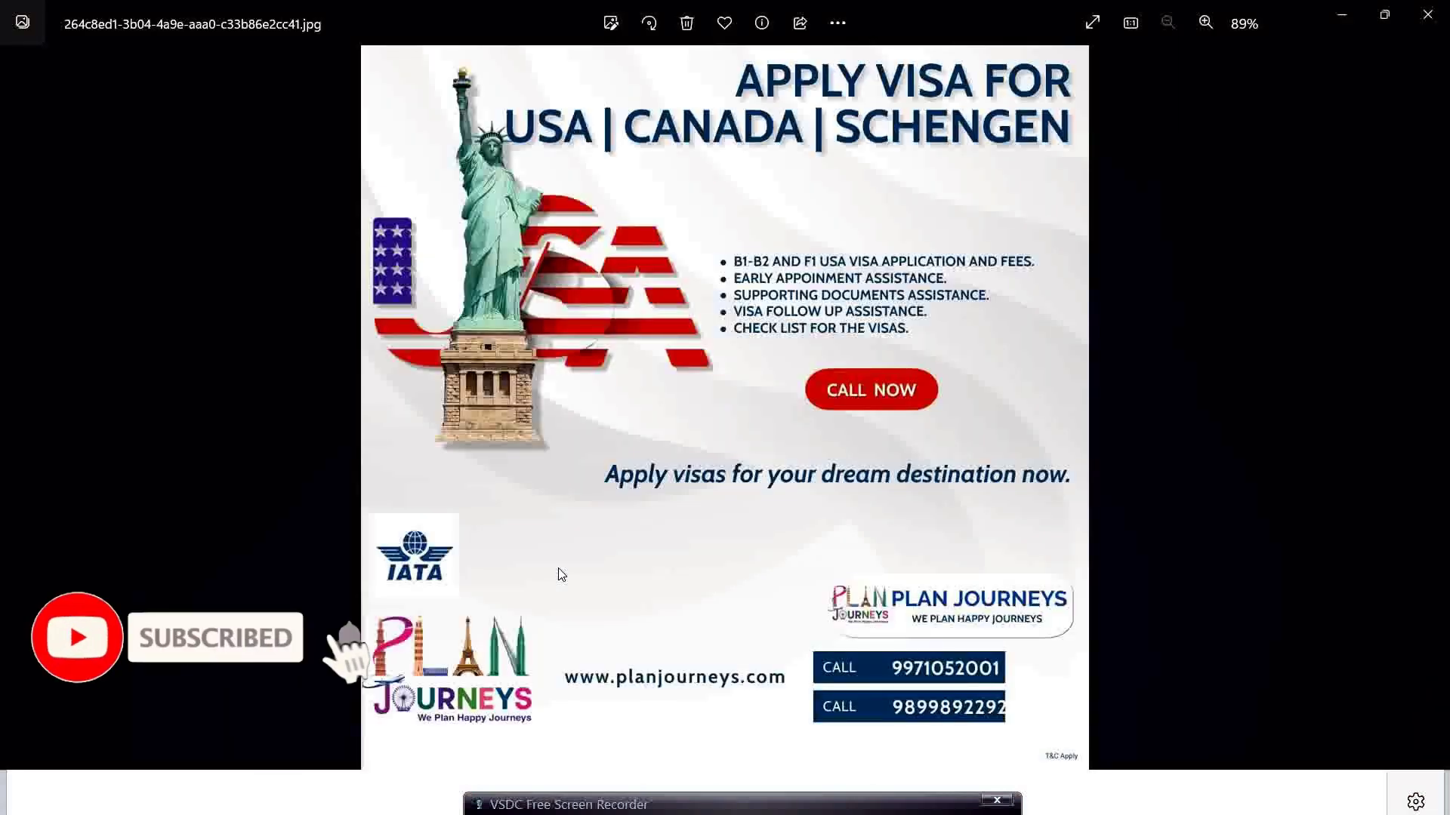
key("alt+Tab")
key("alt+Tab")
key("alt+Tab")
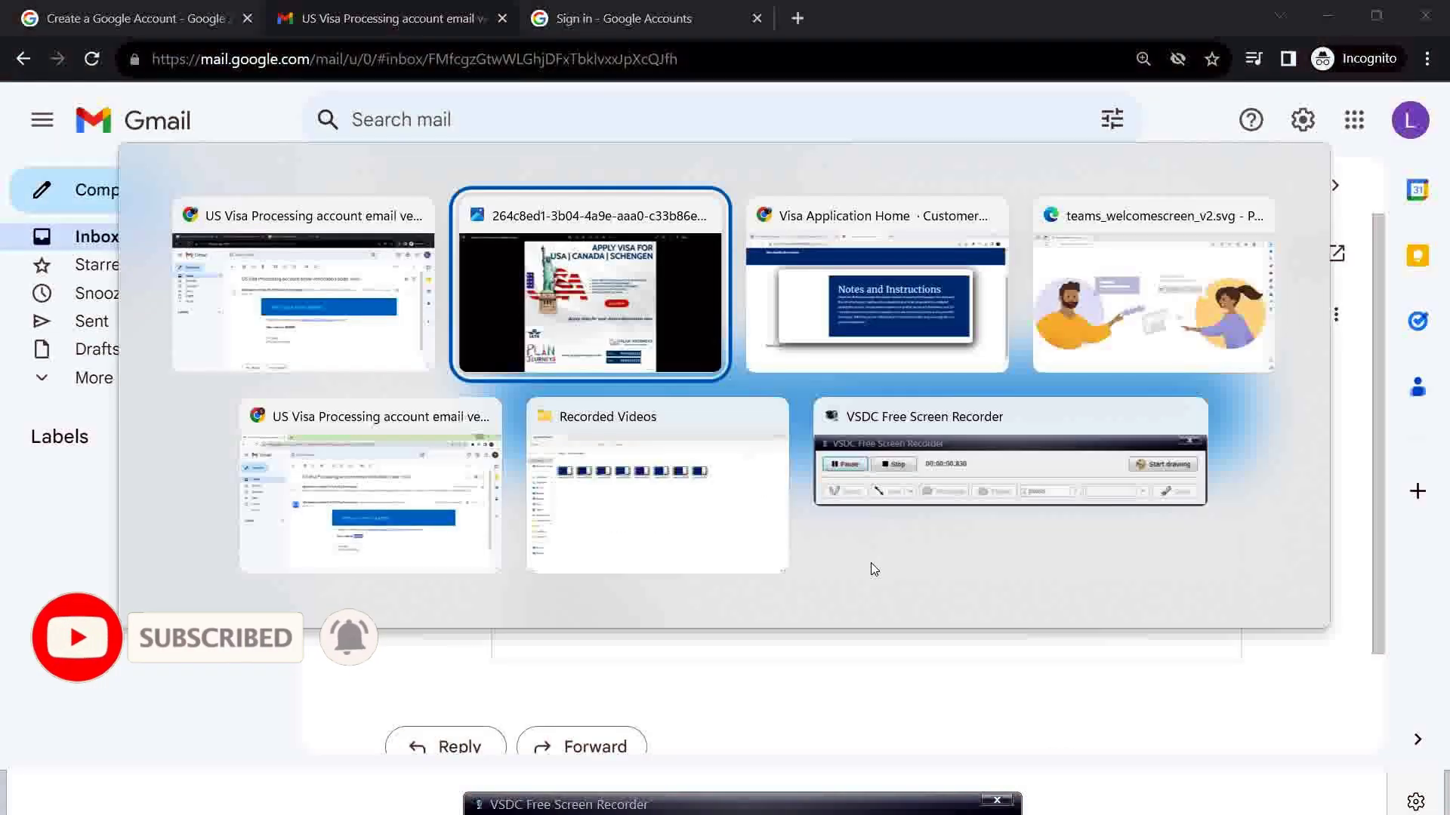
key("alt+Tab")
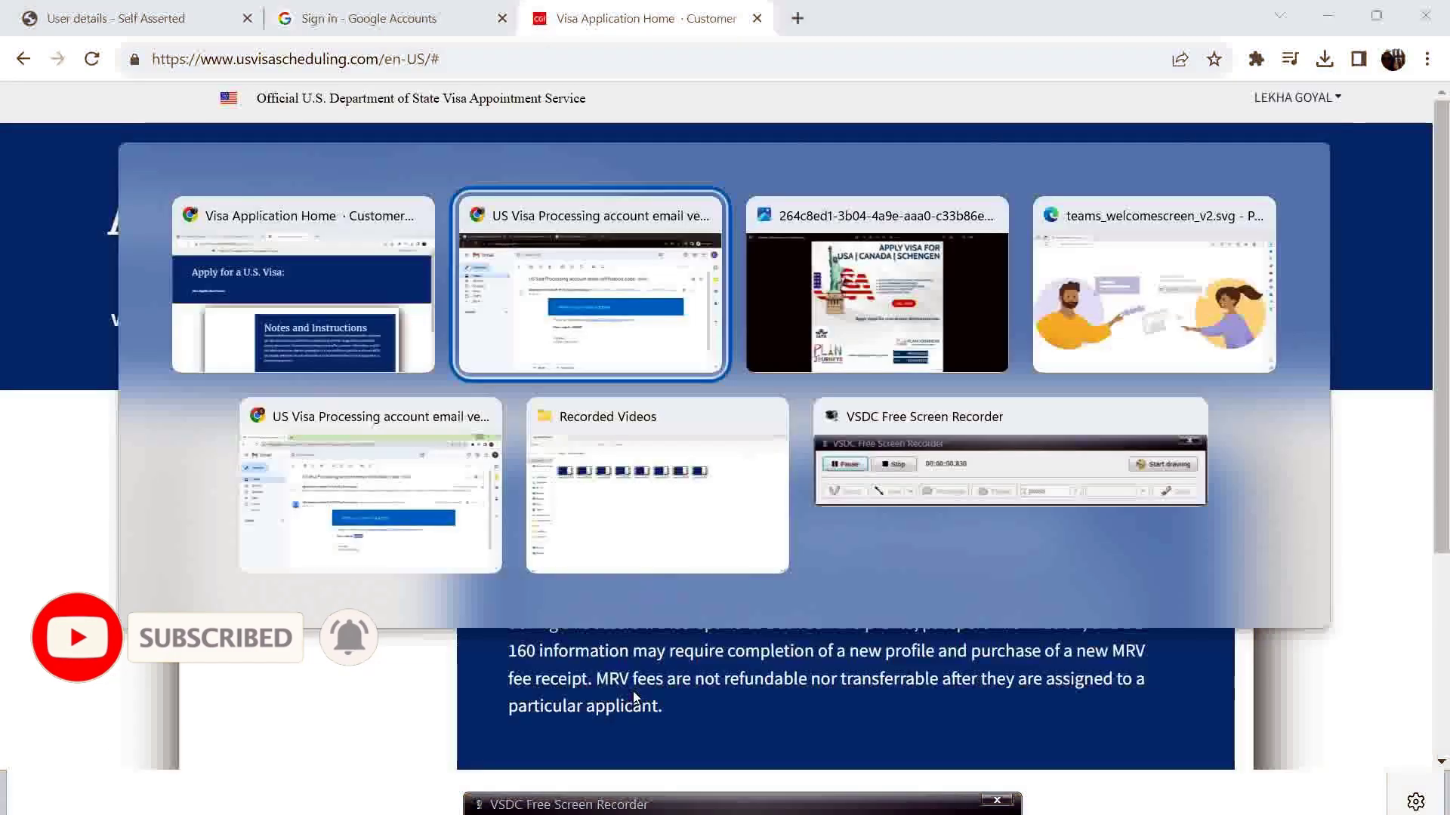
key("alt+Tab")
key("alt+Tab")
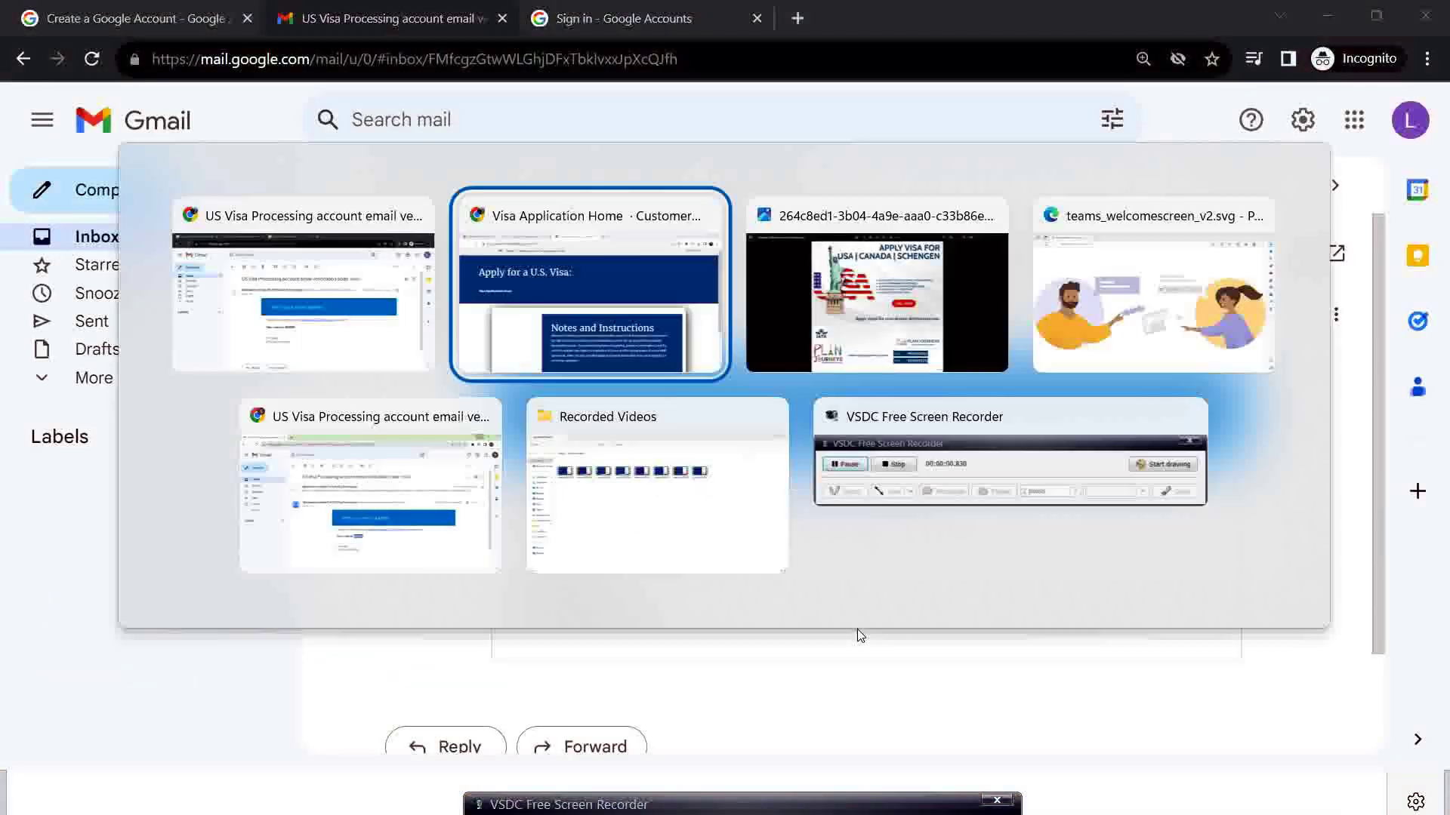